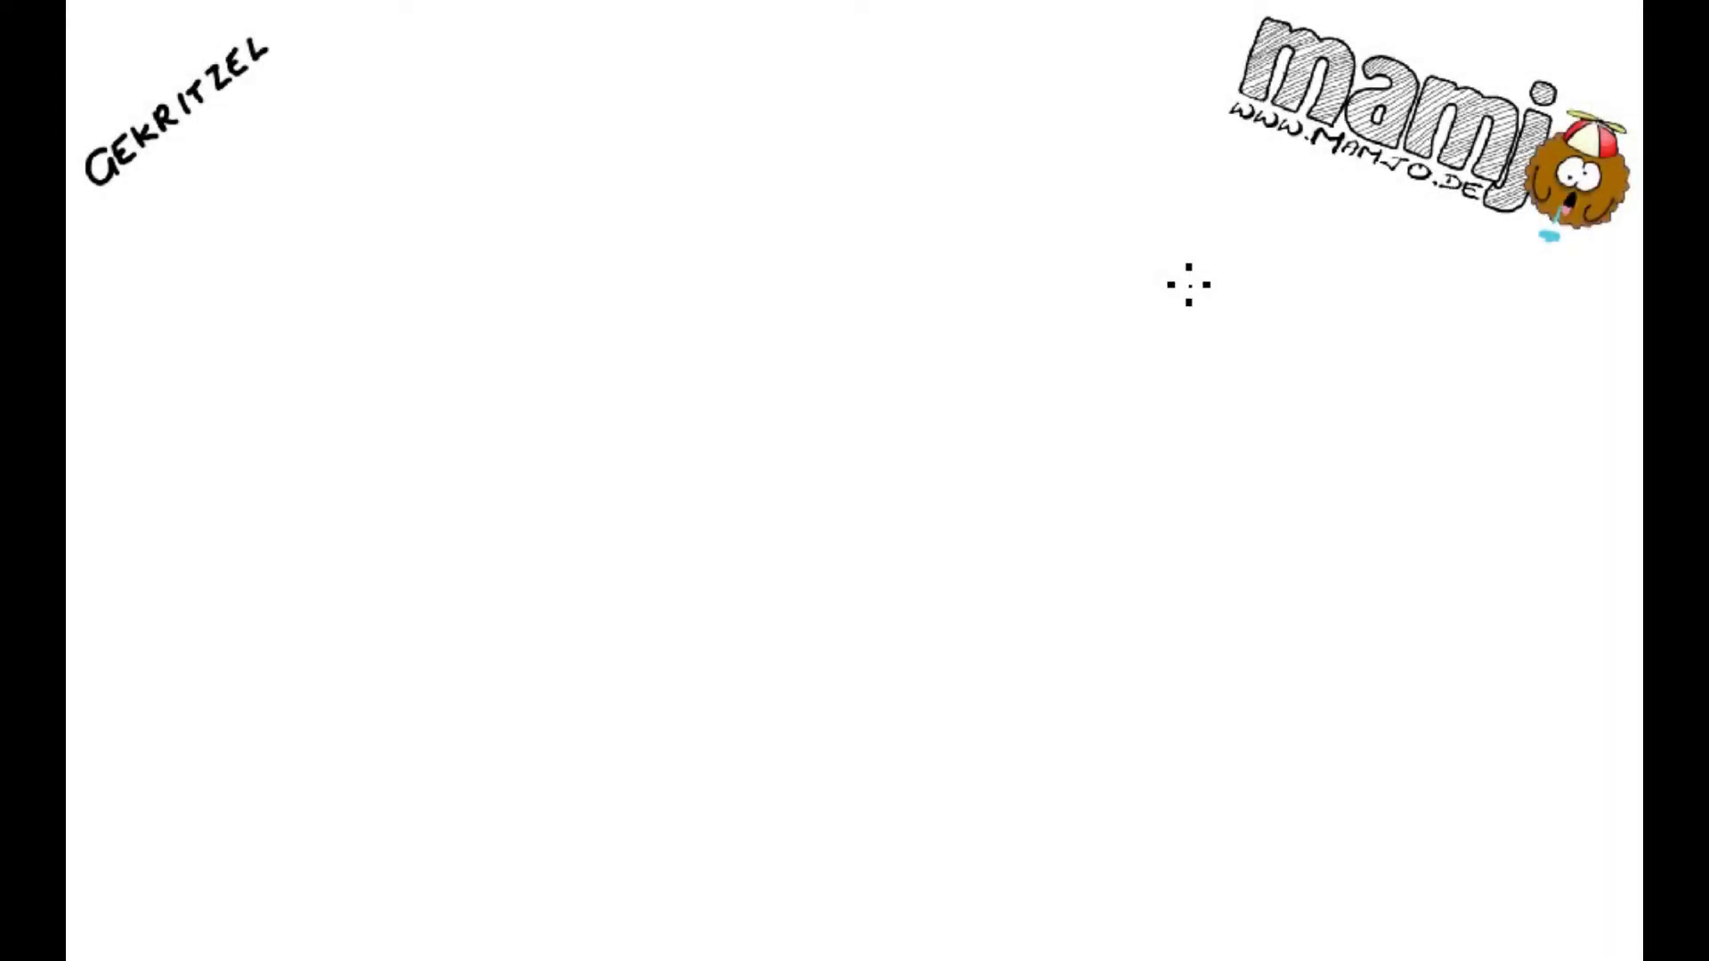
Sketch and reinforce the head oval with vertical and crossing face guidelines
{"action": "mouse_move", "coordinate": [1036, 250]}
{"action": "left_mouse_down"}
{"action": "mouse_move", "coordinate": [1045, 286]}
{"action": "mouse_move", "coordinate": [958, 431]}
{"action": "mouse_move", "coordinate": [843, 386]}
{"action": "mouse_move", "coordinate": [809, 259]}
{"action": "mouse_move", "coordinate": [1024, 229]}
{"action": "mouse_move", "coordinate": [980, 179]}
{"action": "mouse_move", "coordinate": [855, 225]}
{"action": "mouse_move", "coordinate": [980, 176]}
{"action": "mouse_move", "coordinate": [1045, 252]}
{"action": "mouse_move", "coordinate": [1037, 312]}
{"action": "mouse_move", "coordinate": [910, 437]}
{"action": "left_mouse_up"}
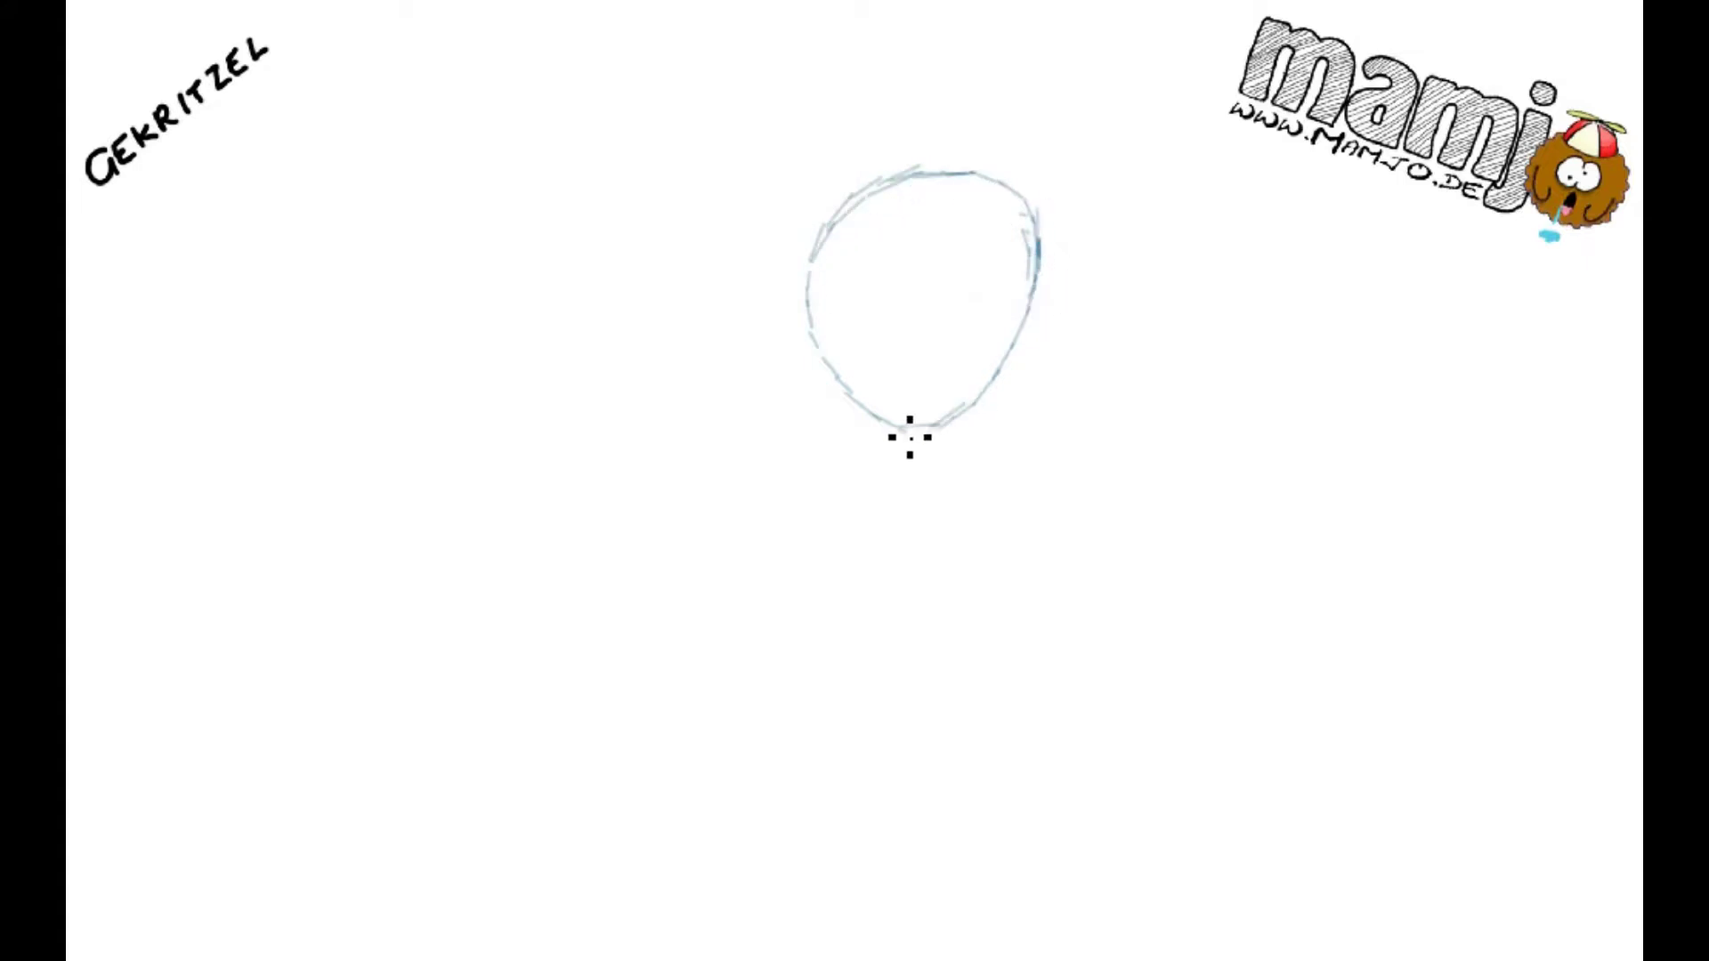
{"action": "left_click_drag", "start_coordinate": [813, 324], "coordinate": [886, 419]}
{"action": "key", "text": "ctrl+z"}
{"action": "mouse_move", "coordinate": [824, 362]}
{"action": "left_mouse_down"}
{"action": "mouse_move", "coordinate": [863, 397]}
{"action": "mouse_move", "coordinate": [817, 315]}
{"action": "mouse_move", "coordinate": [875, 186]}
{"action": "left_mouse_up"}
{"action": "left_click_drag", "start_coordinate": [970, 360], "coordinate": [926, 423]}
{"action": "left_click_drag", "start_coordinate": [1022, 174], "coordinate": [927, 438]}
{"action": "left_click_drag", "start_coordinate": [953, 366], "coordinate": [893, 458]}
{"action": "left_click_drag", "start_coordinate": [1022, 172], "coordinate": [943, 434]}
{"action": "mouse_move", "coordinate": [1047, 356]}
{"action": "left_mouse_down"}
{"action": "mouse_move", "coordinate": [908, 324]}
{"action": "mouse_move", "coordinate": [783, 228]}
{"action": "mouse_move", "coordinate": [964, 344]}
{"action": "mouse_move", "coordinate": [1077, 365]}
{"action": "mouse_move", "coordinate": [895, 304]}
{"action": "left_mouse_up"}
{"action": "mouse_move", "coordinate": [1023, 171]}
{"action": "left_mouse_down"}
{"action": "mouse_move", "coordinate": [1014, 242]}
{"action": "mouse_move", "coordinate": [894, 185]}
{"action": "mouse_move", "coordinate": [819, 327]}
{"action": "mouse_move", "coordinate": [861, 366]}
{"action": "mouse_move", "coordinate": [884, 437]}
{"action": "left_mouse_up"}
Rough in the neck, shoulder curve, body side lines and a long curve sweeping lower left
{"action": "mouse_move", "coordinate": [1044, 305]}
{"action": "left_mouse_down"}
{"action": "mouse_move", "coordinate": [946, 439]}
{"action": "mouse_move", "coordinate": [880, 437]}
{"action": "mouse_move", "coordinate": [816, 404]}
{"action": "mouse_move", "coordinate": [805, 430]}
{"action": "mouse_move", "coordinate": [733, 462]}
{"action": "mouse_move", "coordinate": [690, 525]}
{"action": "mouse_move", "coordinate": [698, 858]}
{"action": "left_mouse_up"}
{"action": "left_click_drag", "start_coordinate": [687, 699], "coordinate": [701, 848]}
{"action": "mouse_move", "coordinate": [917, 437]}
{"action": "left_mouse_down"}
{"action": "mouse_move", "coordinate": [1027, 469]}
{"action": "mouse_move", "coordinate": [1055, 526]}
{"action": "mouse_move", "coordinate": [997, 863]}
{"action": "left_mouse_up"}
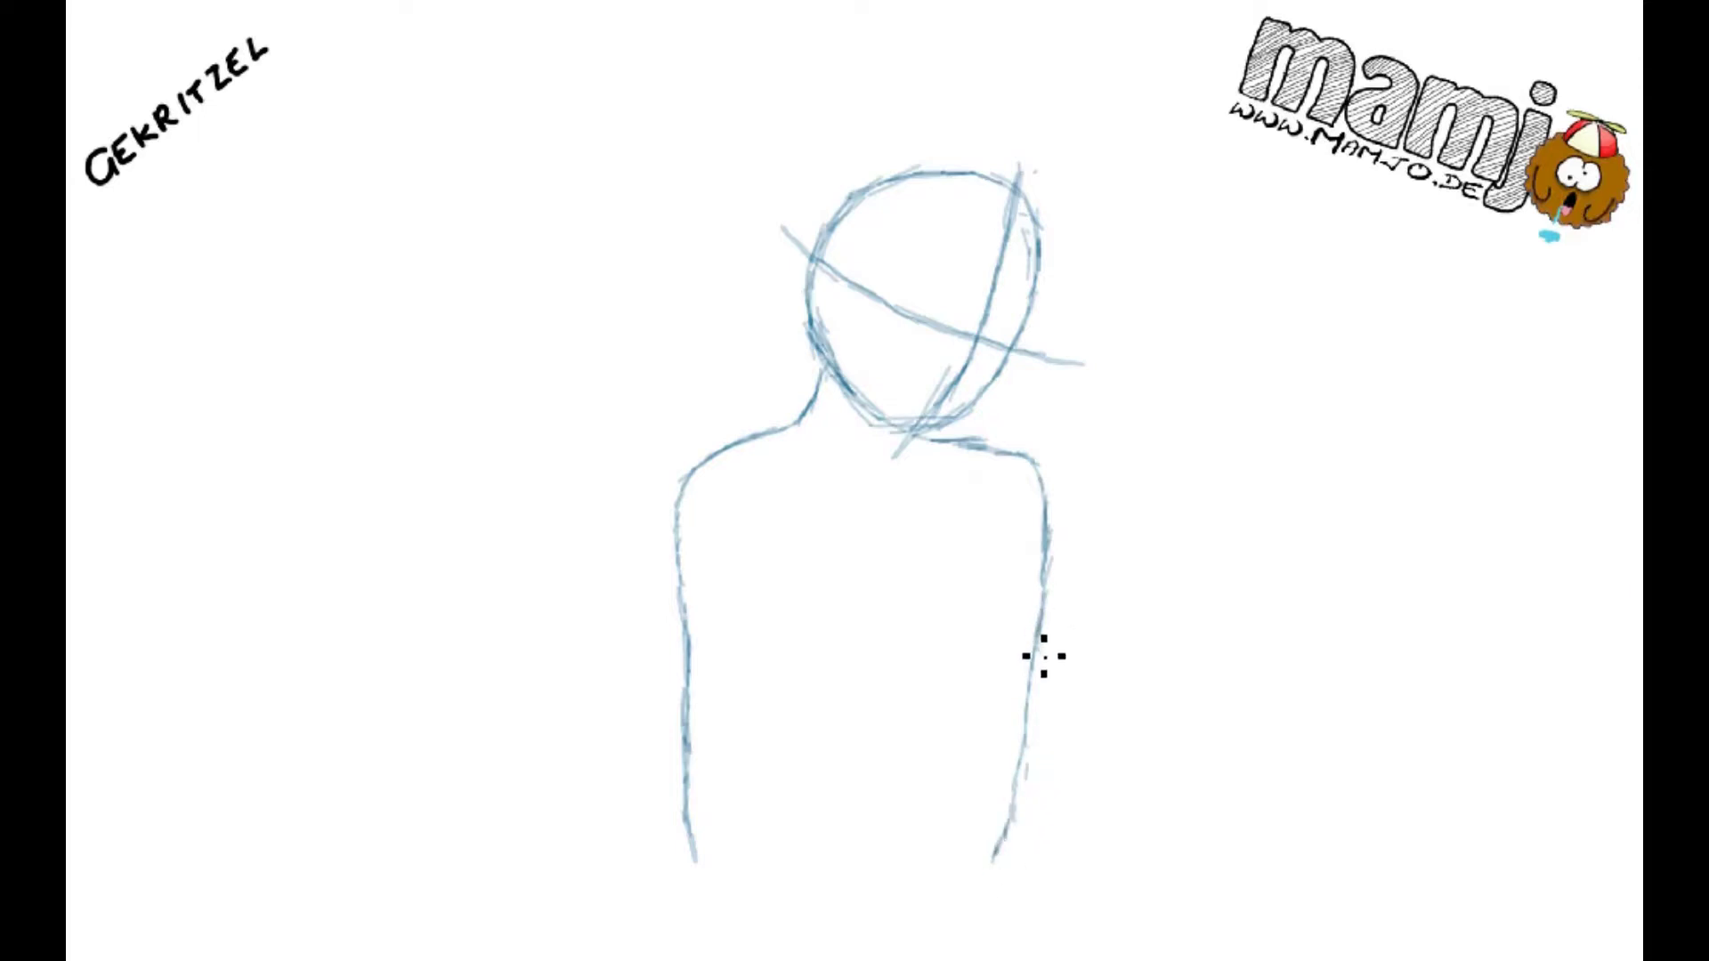
{"action": "left_click_drag", "start_coordinate": [685, 674], "coordinate": [494, 894]}
{"action": "mouse_move", "coordinate": [659, 712]}
{"action": "left_mouse_down"}
{"action": "mouse_move", "coordinate": [546, 825]}
{"action": "mouse_move", "coordinate": [511, 905]}
{"action": "left_mouse_up"}
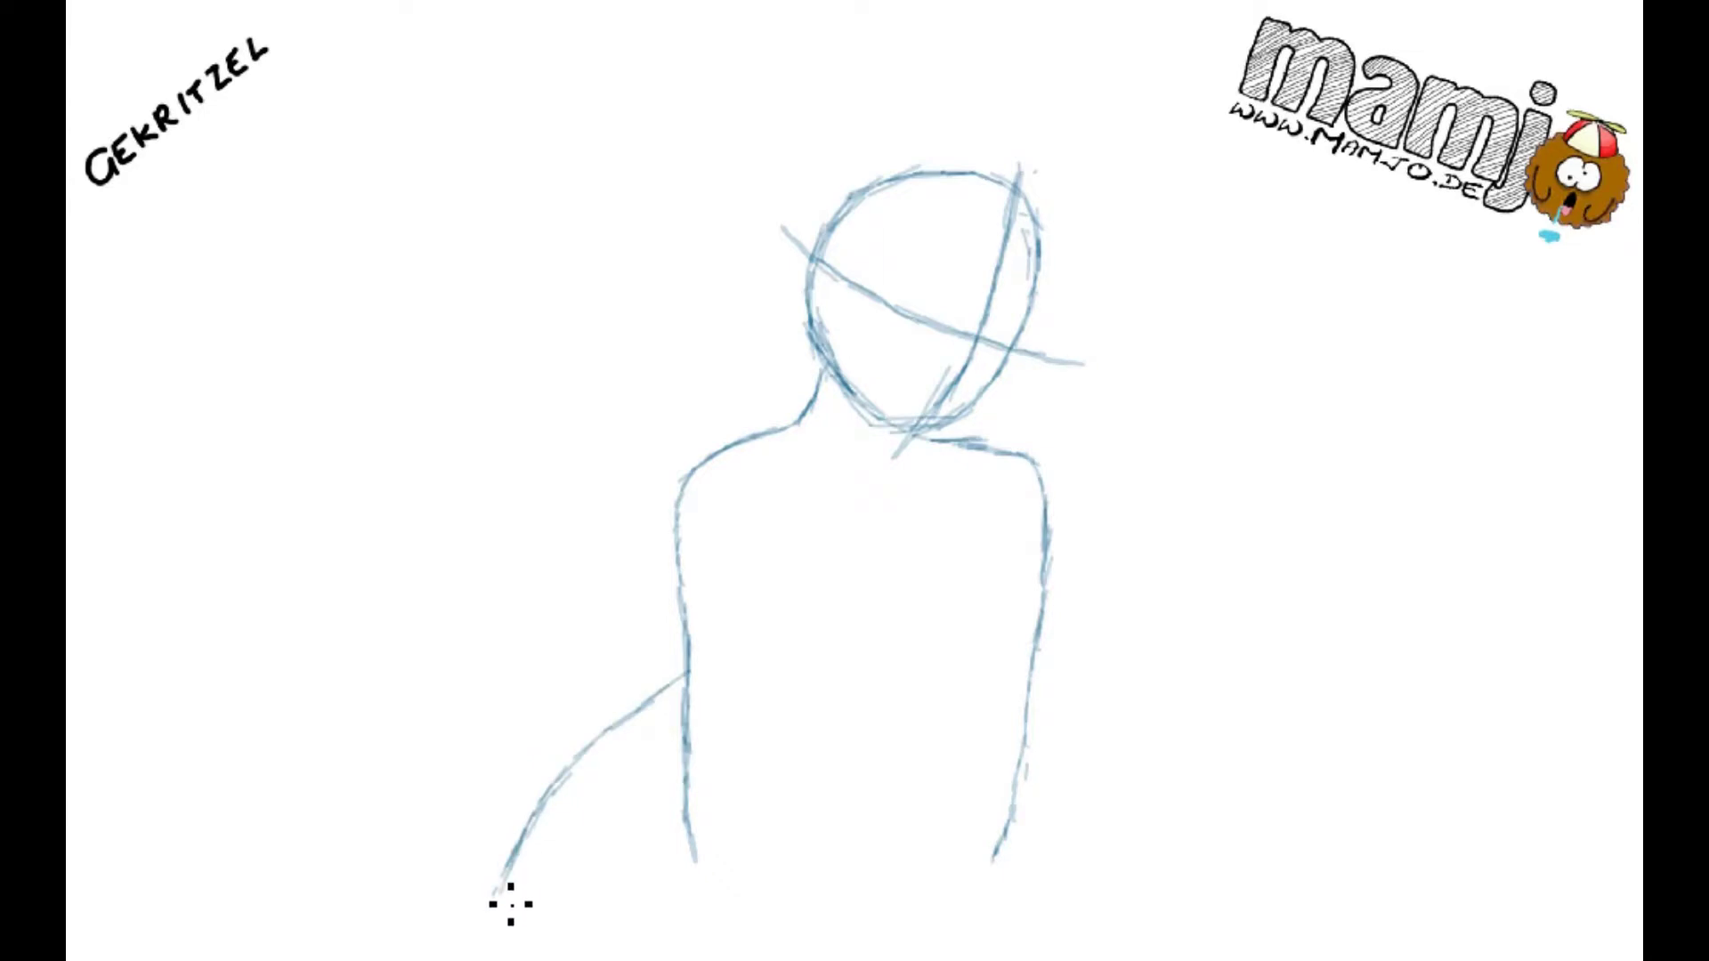
Draw the cleavage V, the left and right bust curves, and fluffy fur trim across the chest
{"action": "left_click_drag", "start_coordinate": [912, 572], "coordinate": [886, 615]}
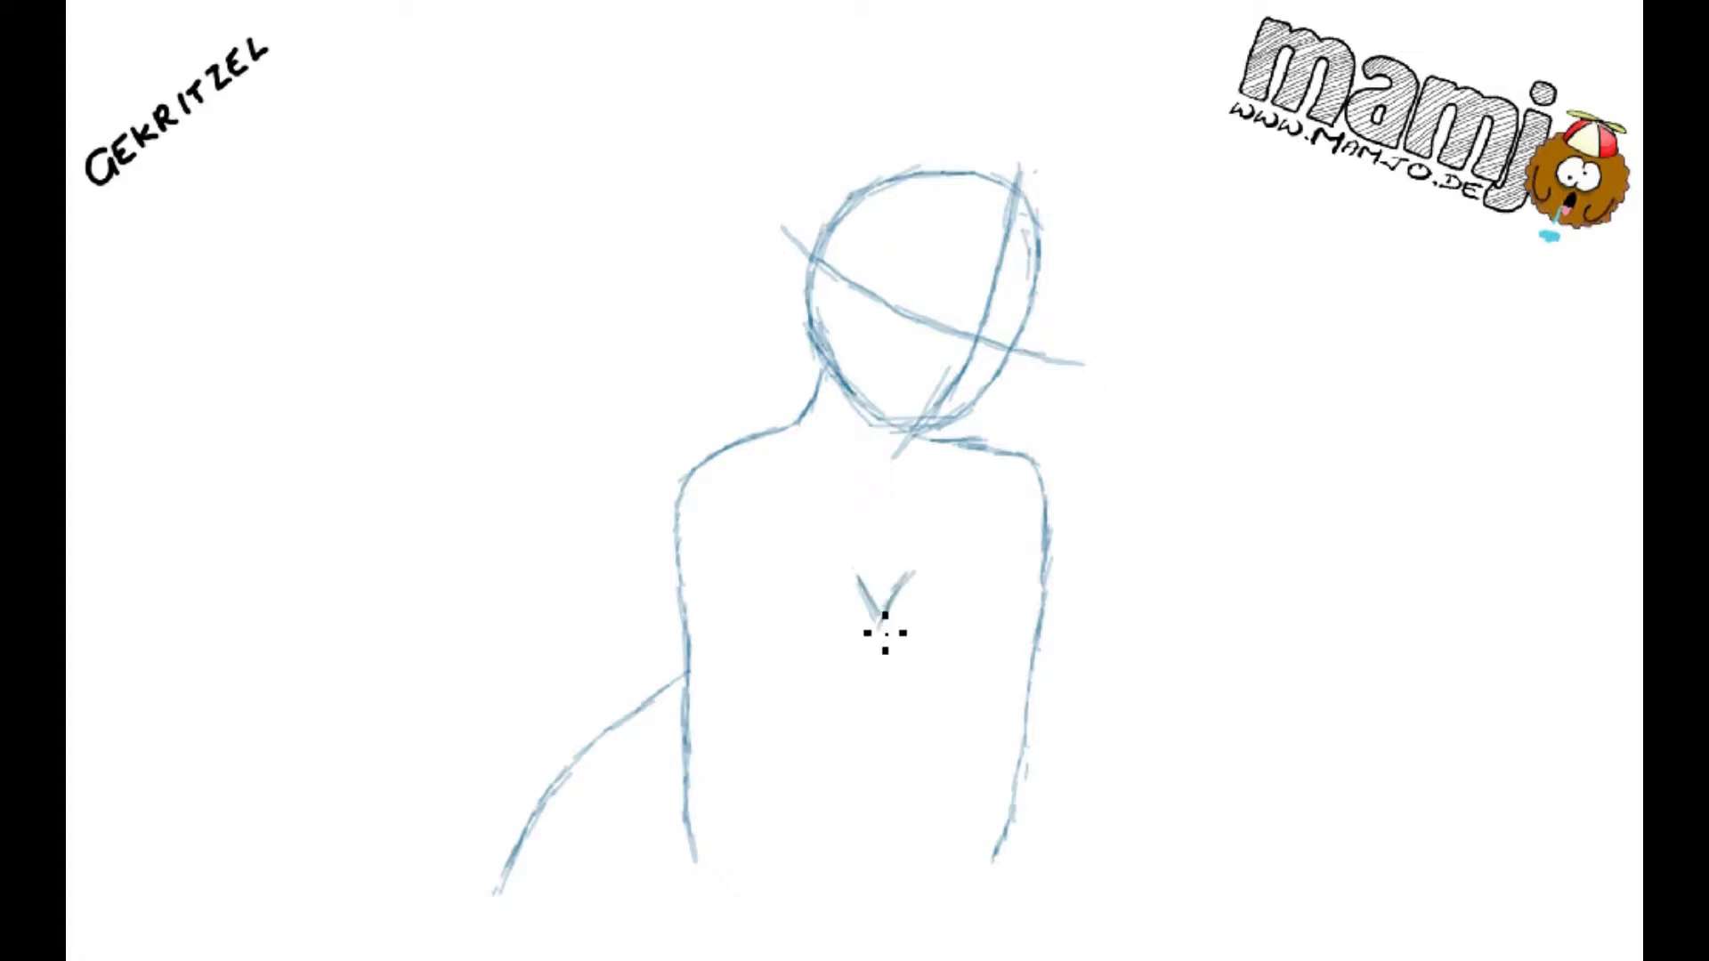
{"action": "mouse_move", "coordinate": [731, 592]}
{"action": "left_mouse_down"}
{"action": "mouse_move", "coordinate": [748, 660]}
{"action": "mouse_move", "coordinate": [786, 706]}
{"action": "mouse_move", "coordinate": [870, 691]}
{"action": "left_mouse_up"}
{"action": "mouse_move", "coordinate": [994, 577]}
{"action": "left_mouse_down"}
{"action": "mouse_move", "coordinate": [977, 709]}
{"action": "mouse_move", "coordinate": [866, 717]}
{"action": "mouse_move", "coordinate": [975, 723]}
{"action": "left_mouse_up"}
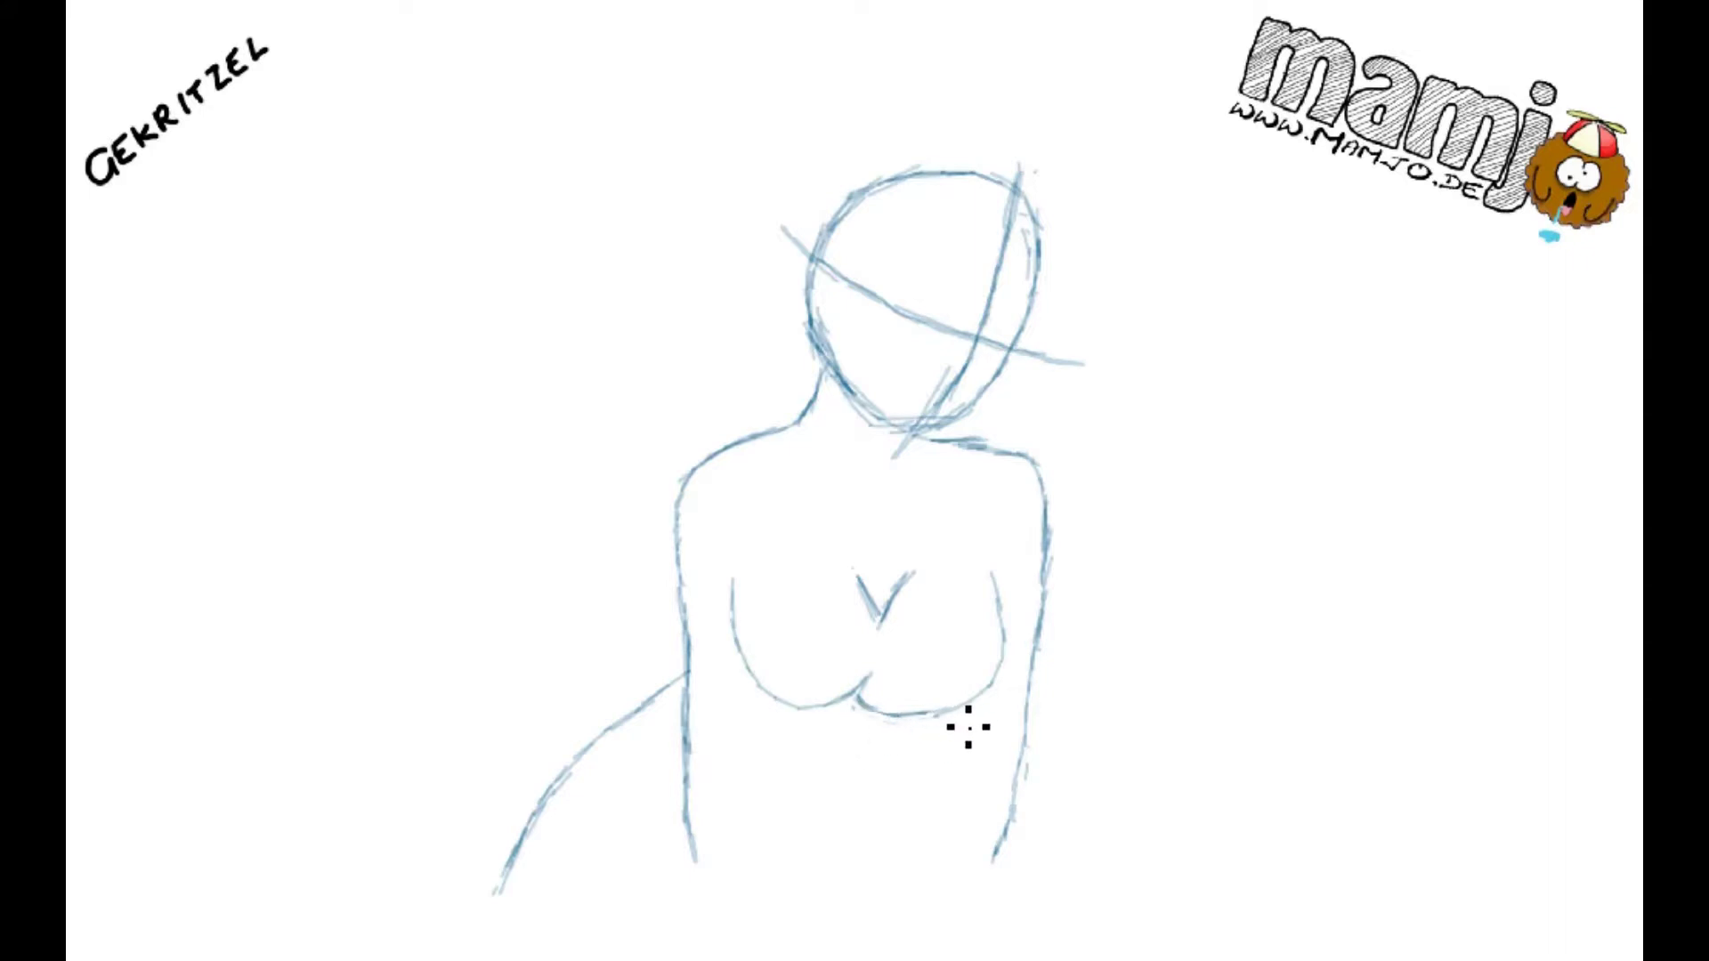
{"action": "mouse_move", "coordinate": [1002, 626]}
{"action": "left_mouse_down"}
{"action": "mouse_move", "coordinate": [771, 614]}
{"action": "mouse_move", "coordinate": [751, 679]}
{"action": "mouse_move", "coordinate": [821, 648]}
{"action": "mouse_move", "coordinate": [864, 672]}
{"action": "mouse_move", "coordinate": [1006, 676]}
{"action": "mouse_move", "coordinate": [1022, 650]}
{"action": "left_mouse_up"}
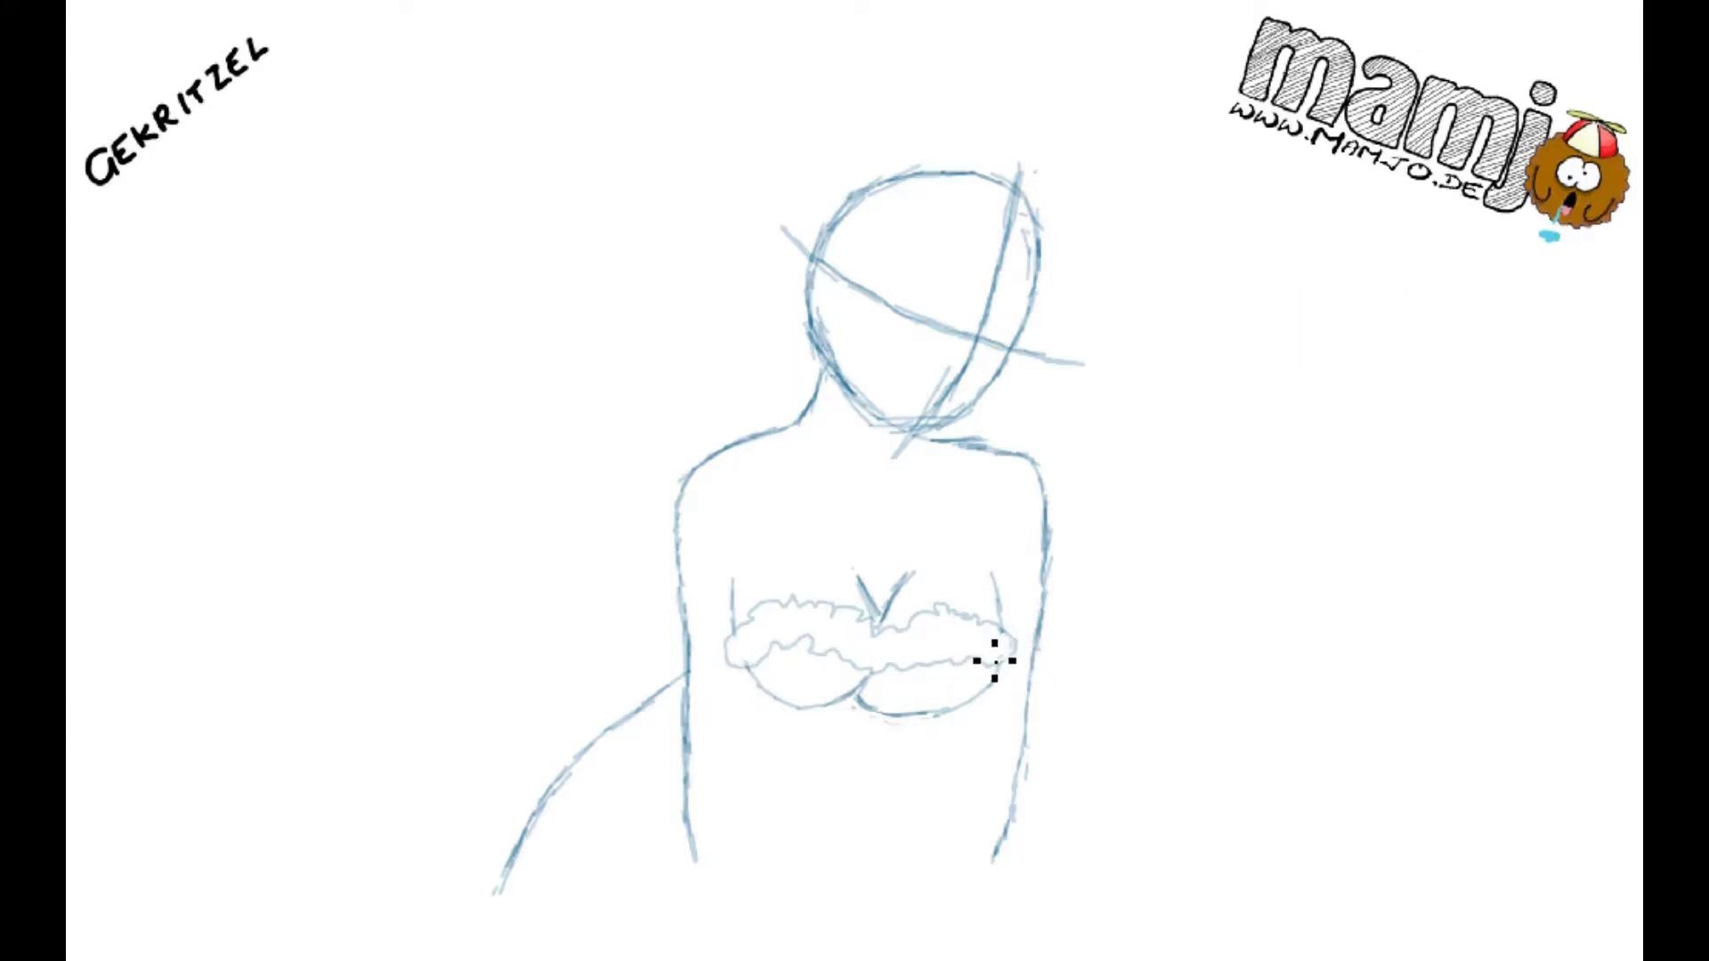
Draw both bodice sides, fix the lower chest curve, and add a wavy fur hem
{"action": "left_click_drag", "start_coordinate": [947, 723], "coordinate": [929, 856]}
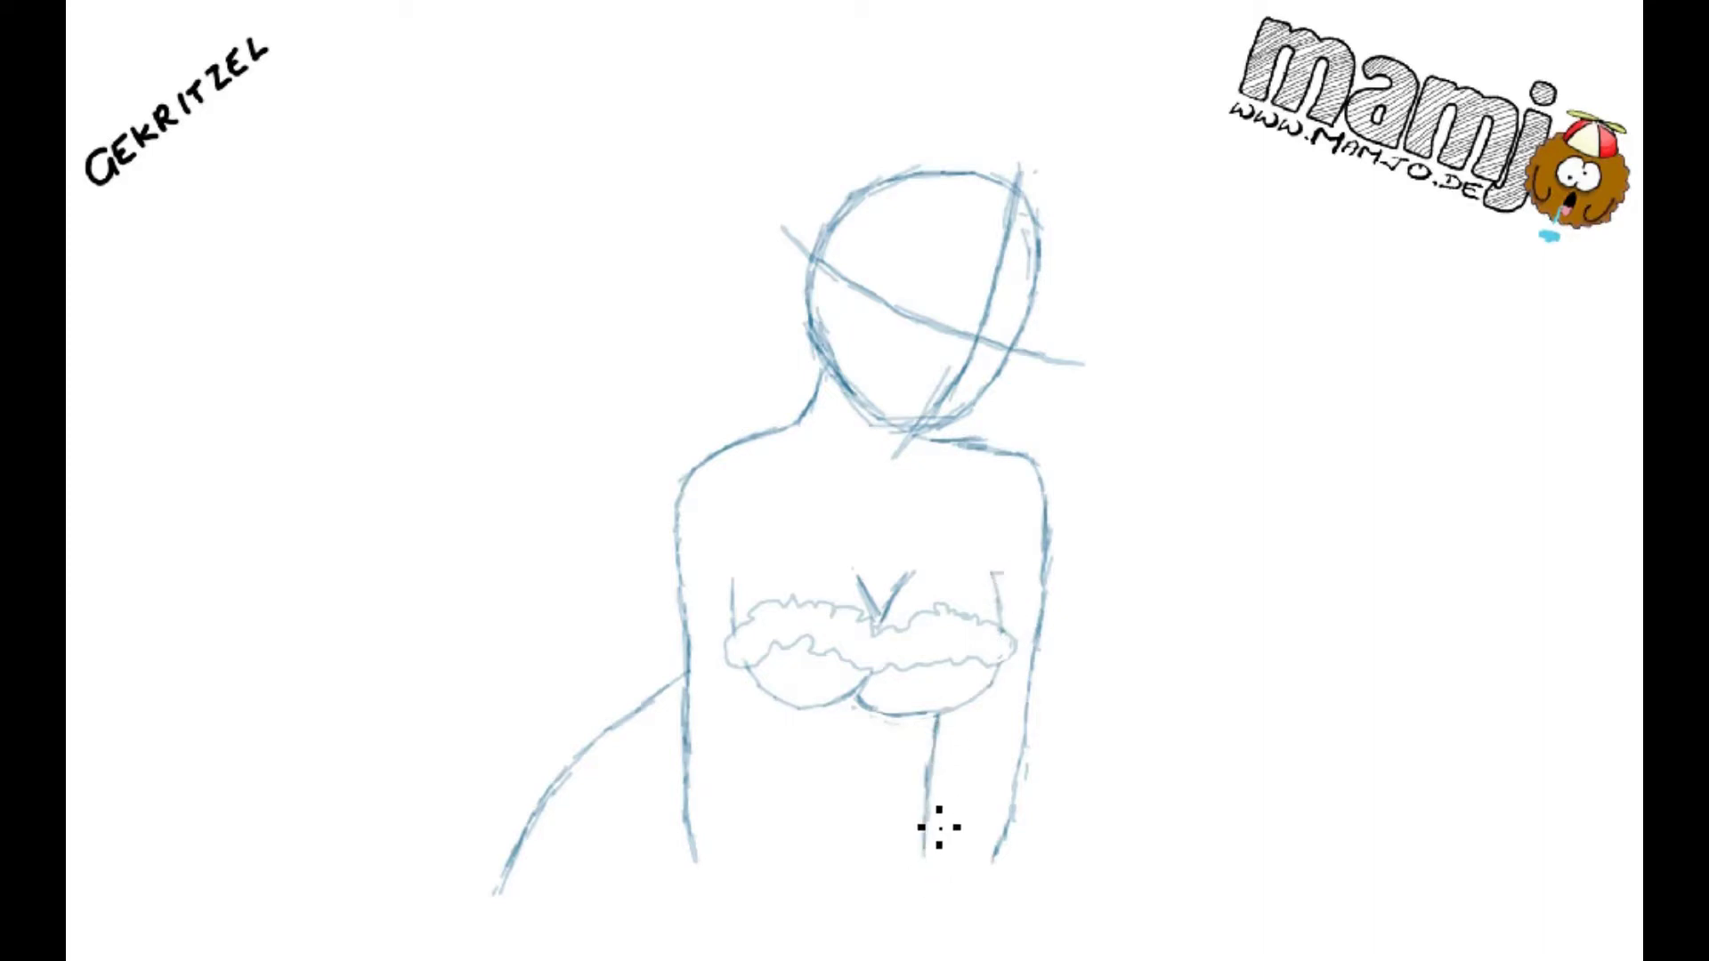
{"action": "left_click_drag", "start_coordinate": [771, 717], "coordinate": [777, 895]}
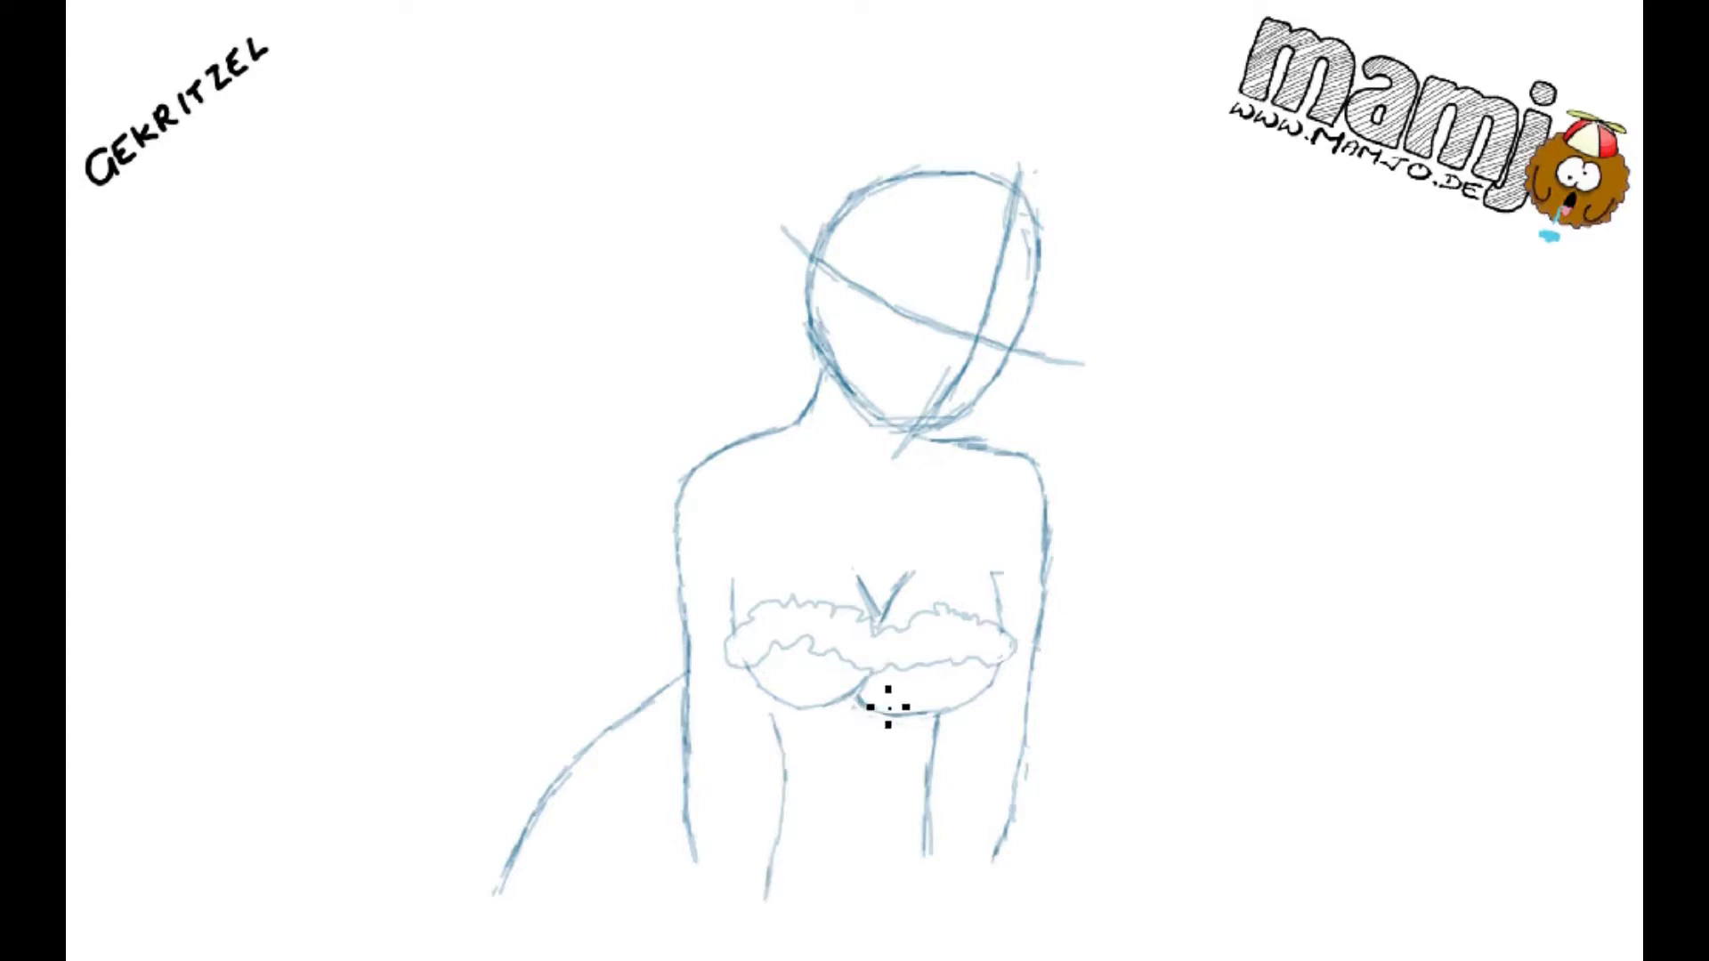
{"action": "mouse_move", "coordinate": [875, 679]}
{"action": "left_mouse_down"}
{"action": "mouse_move", "coordinate": [870, 718]}
{"action": "mouse_move", "coordinate": [949, 717]}
{"action": "mouse_move", "coordinate": [859, 720]}
{"action": "left_mouse_up"}
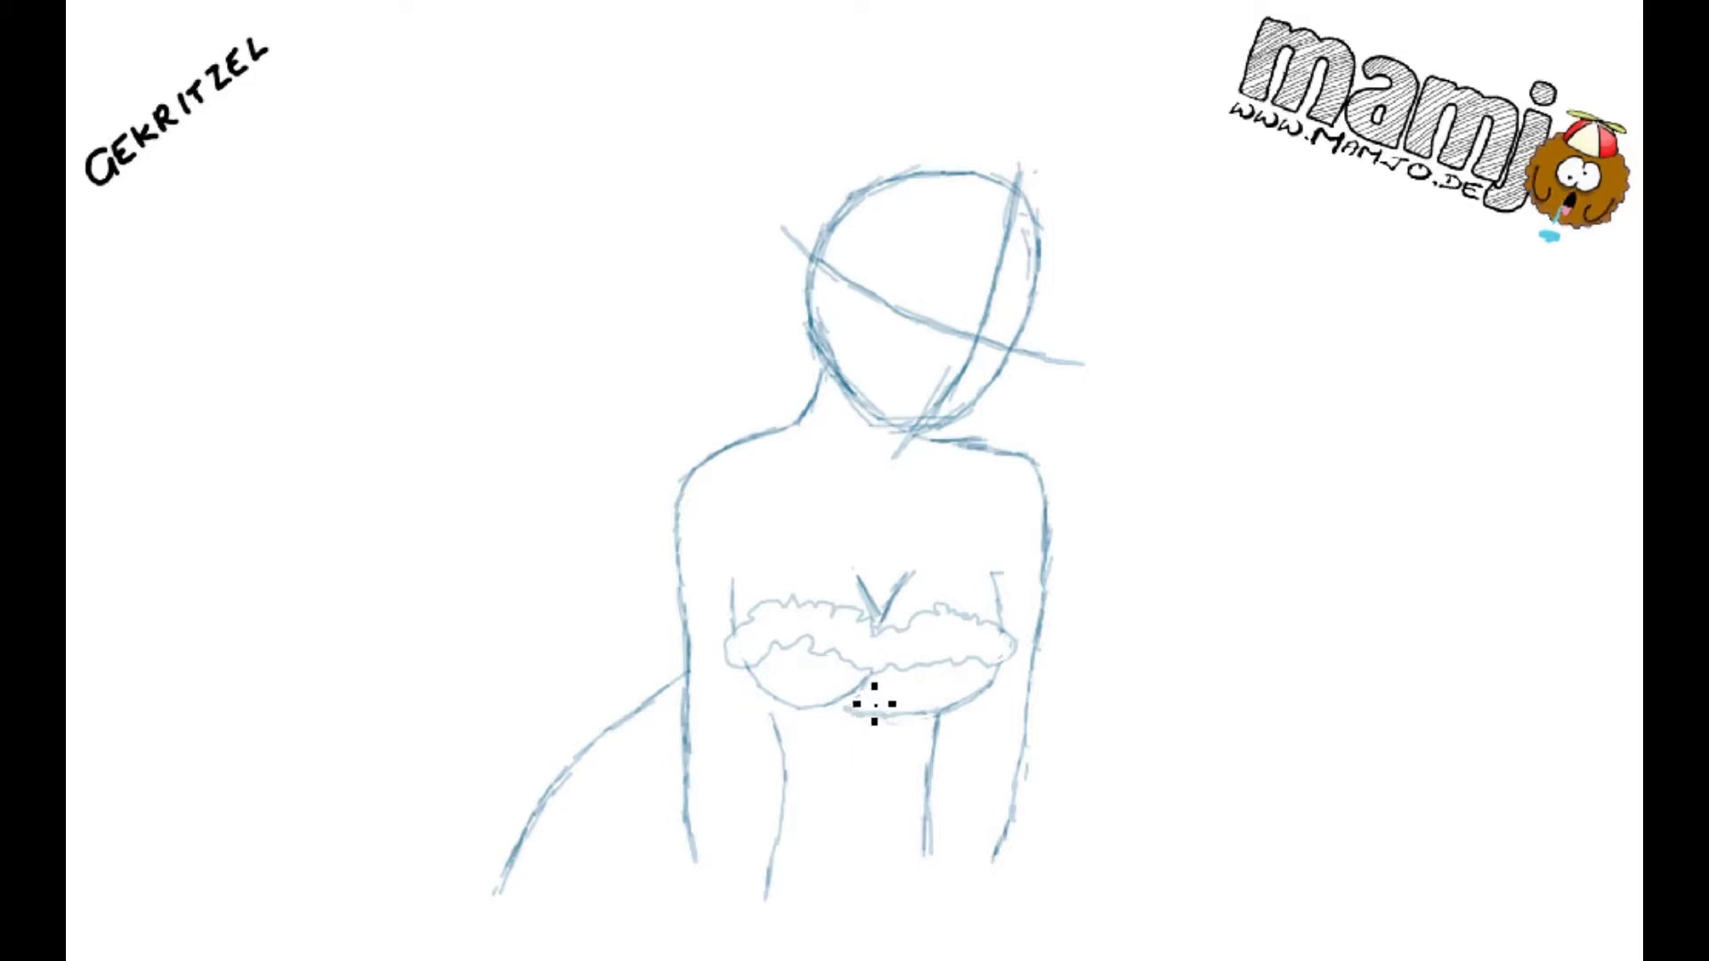
{"action": "left_click_drag", "start_coordinate": [870, 692], "coordinate": [816, 716]}
{"action": "mouse_move", "coordinate": [946, 728]}
{"action": "left_mouse_down"}
{"action": "mouse_move", "coordinate": [899, 782]}
{"action": "mouse_move", "coordinate": [899, 801]}
{"action": "mouse_move", "coordinate": [927, 803]}
{"action": "mouse_move", "coordinate": [795, 847]}
{"action": "left_mouse_up"}
{"action": "left_click_drag", "start_coordinate": [926, 857], "coordinate": [819, 874]}
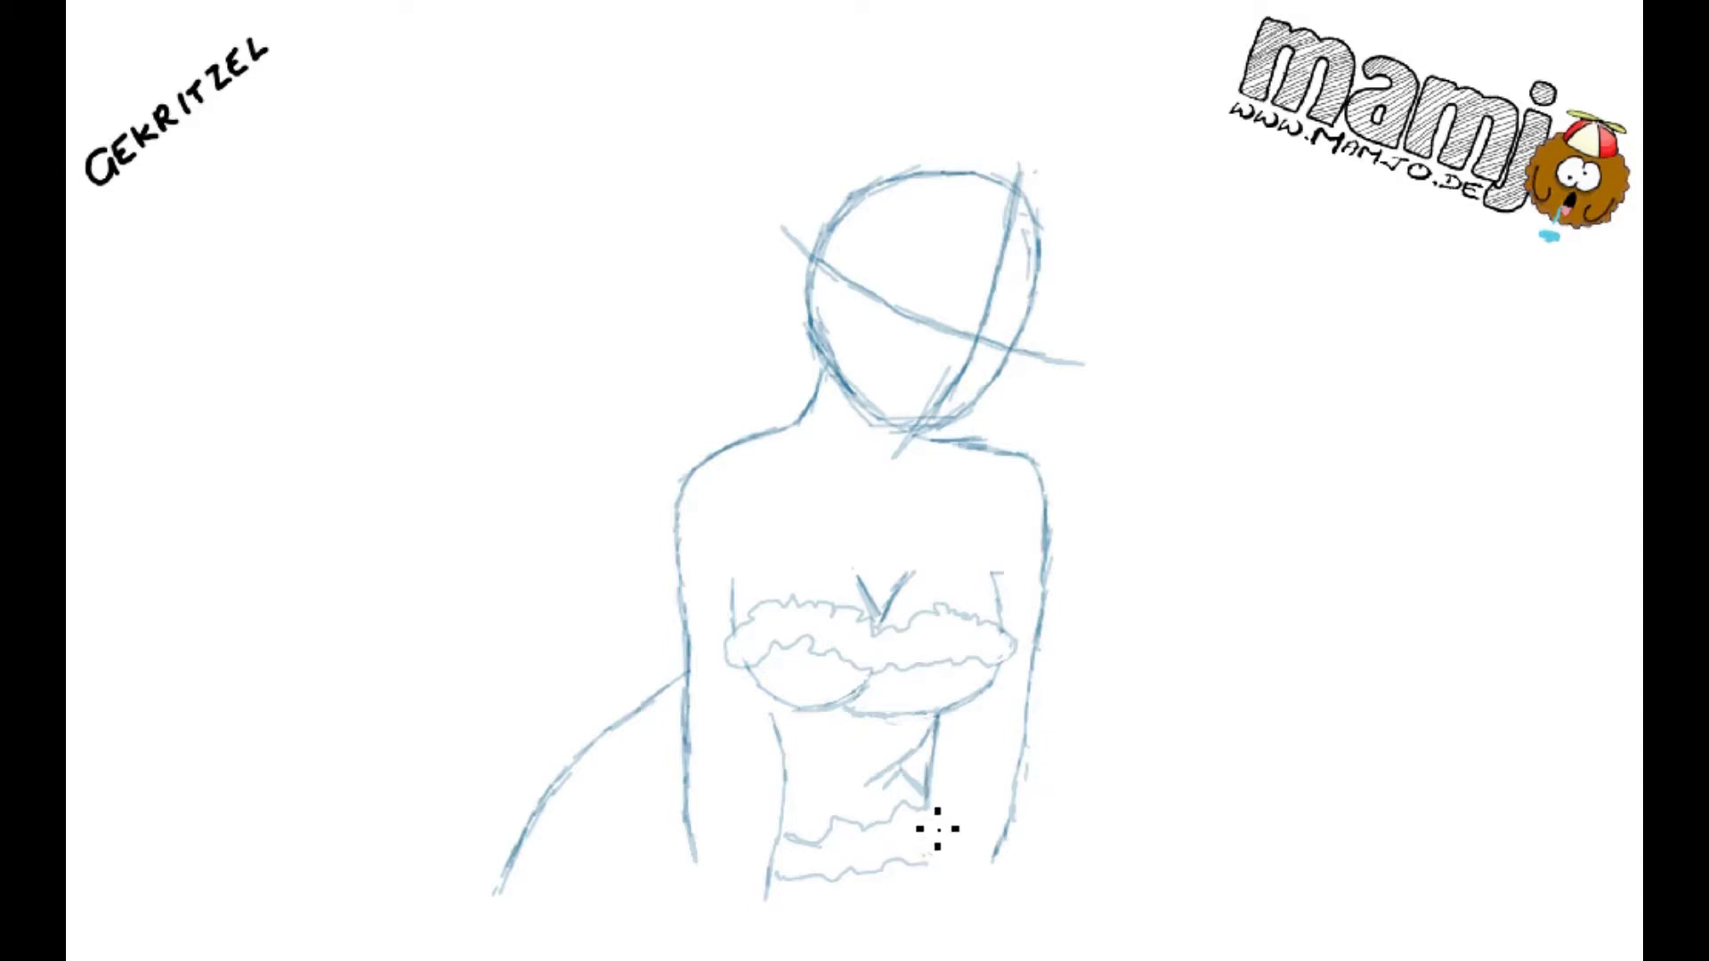
{"action": "left_click_drag", "start_coordinate": [933, 801], "coordinate": [928, 870]}
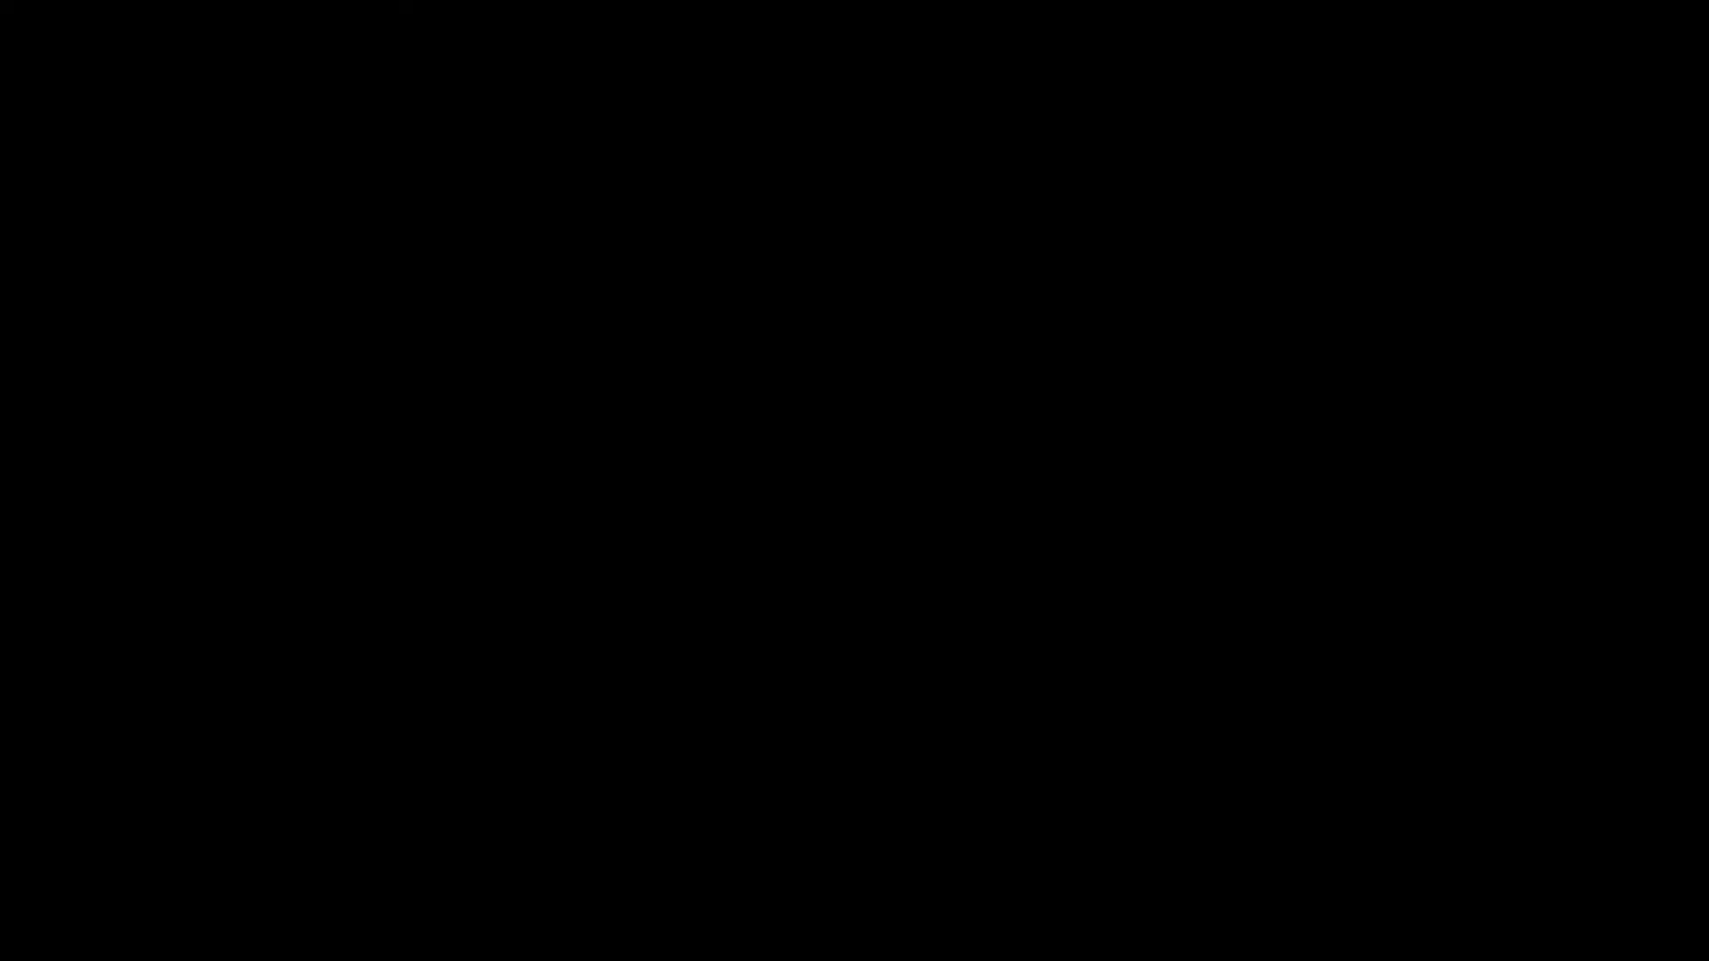
Add a fur frill on the lower-left skirt, clean its stray line, and draw a waist fur band
{"action": "mouse_move", "coordinate": [685, 790]}
{"action": "left_mouse_down"}
{"action": "mouse_move", "coordinate": [548, 801]}
{"action": "mouse_move", "coordinate": [700, 870]}
{"action": "left_mouse_up"}
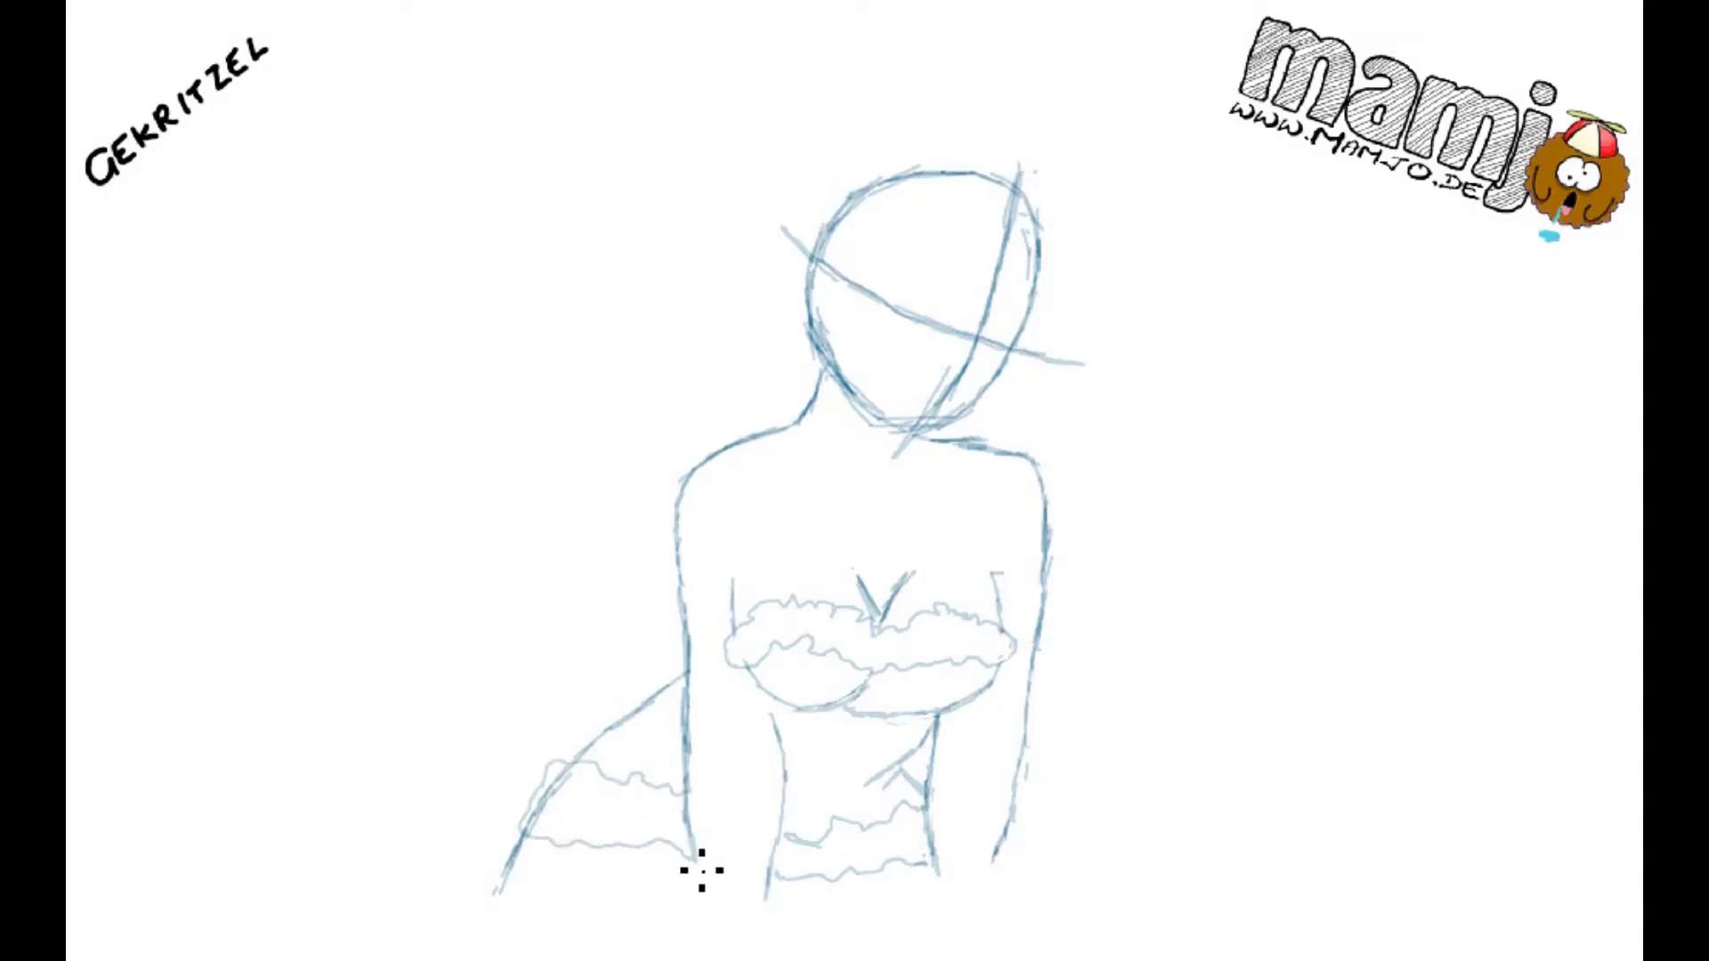
{"action": "mouse_move", "coordinate": [573, 782]}
{"action": "left_mouse_down"}
{"action": "mouse_move", "coordinate": [537, 828]}
{"action": "mouse_move", "coordinate": [579, 805]}
{"action": "left_mouse_up"}
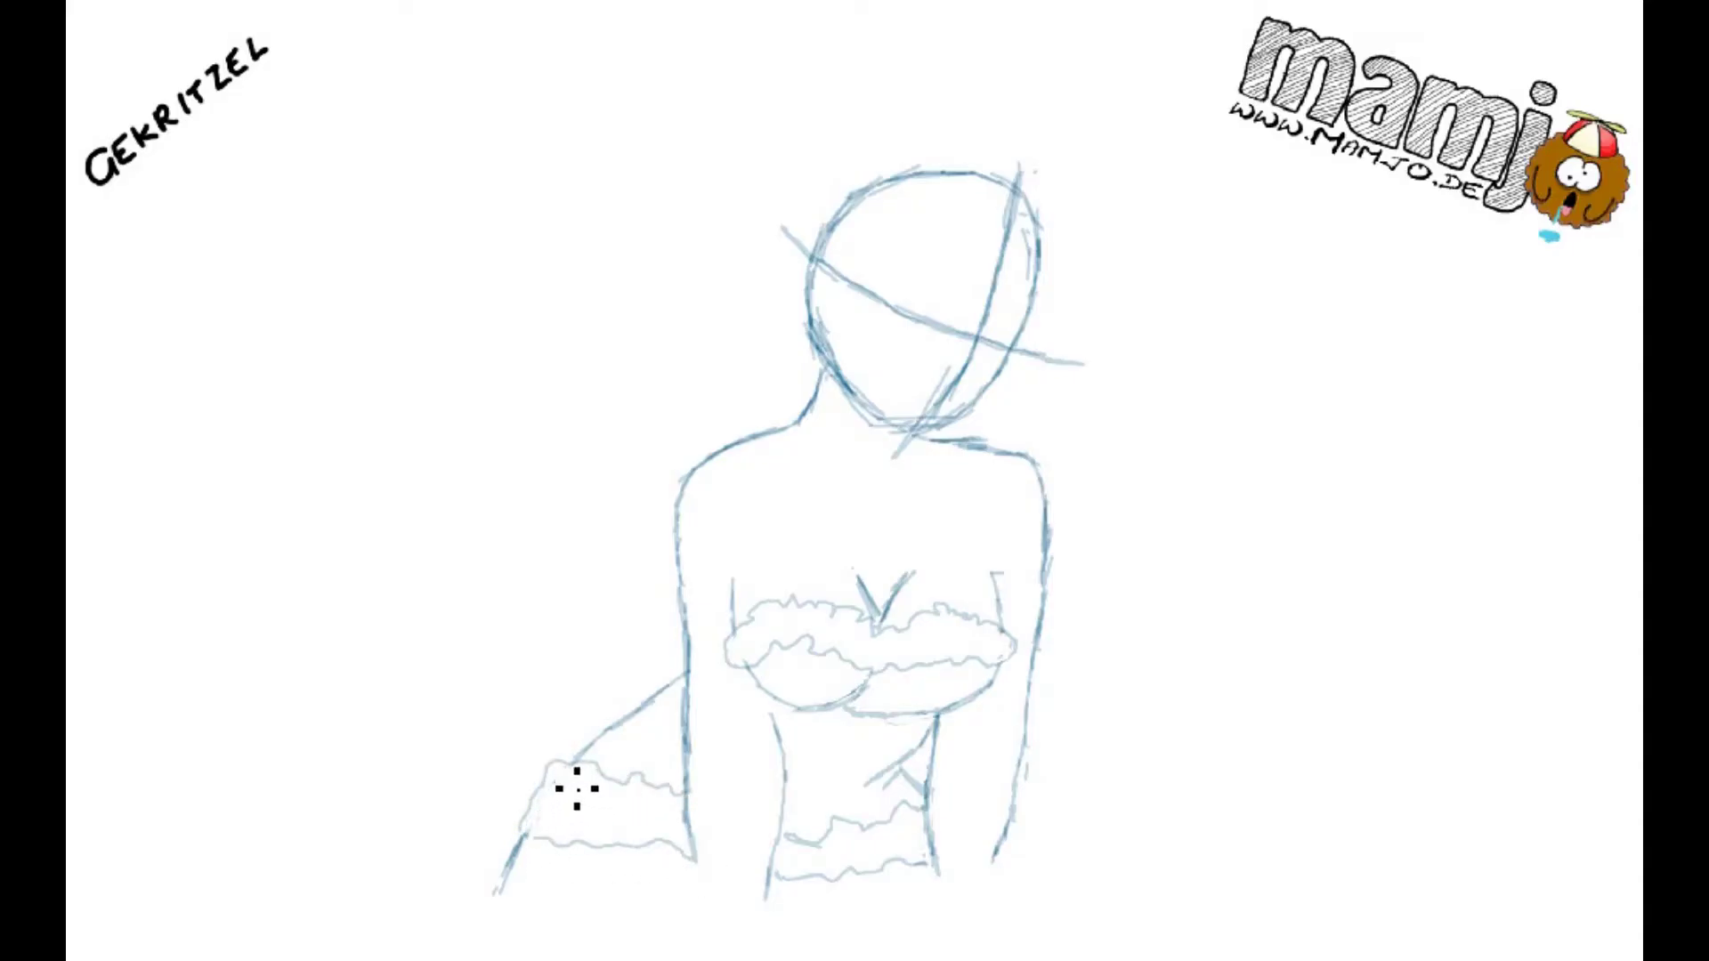
{"action": "mouse_move", "coordinate": [687, 801]}
{"action": "left_mouse_down"}
{"action": "mouse_move", "coordinate": [545, 793]}
{"action": "mouse_move", "coordinate": [564, 854]}
{"action": "mouse_move", "coordinate": [825, 837]}
{"action": "left_mouse_up"}
{"action": "left_click_drag", "start_coordinate": [925, 808], "coordinate": [788, 841]}
{"action": "mouse_move", "coordinate": [884, 870]}
{"action": "left_mouse_down"}
{"action": "mouse_move", "coordinate": [932, 864]}
{"action": "mouse_move", "coordinate": [785, 881]}
{"action": "left_mouse_up"}
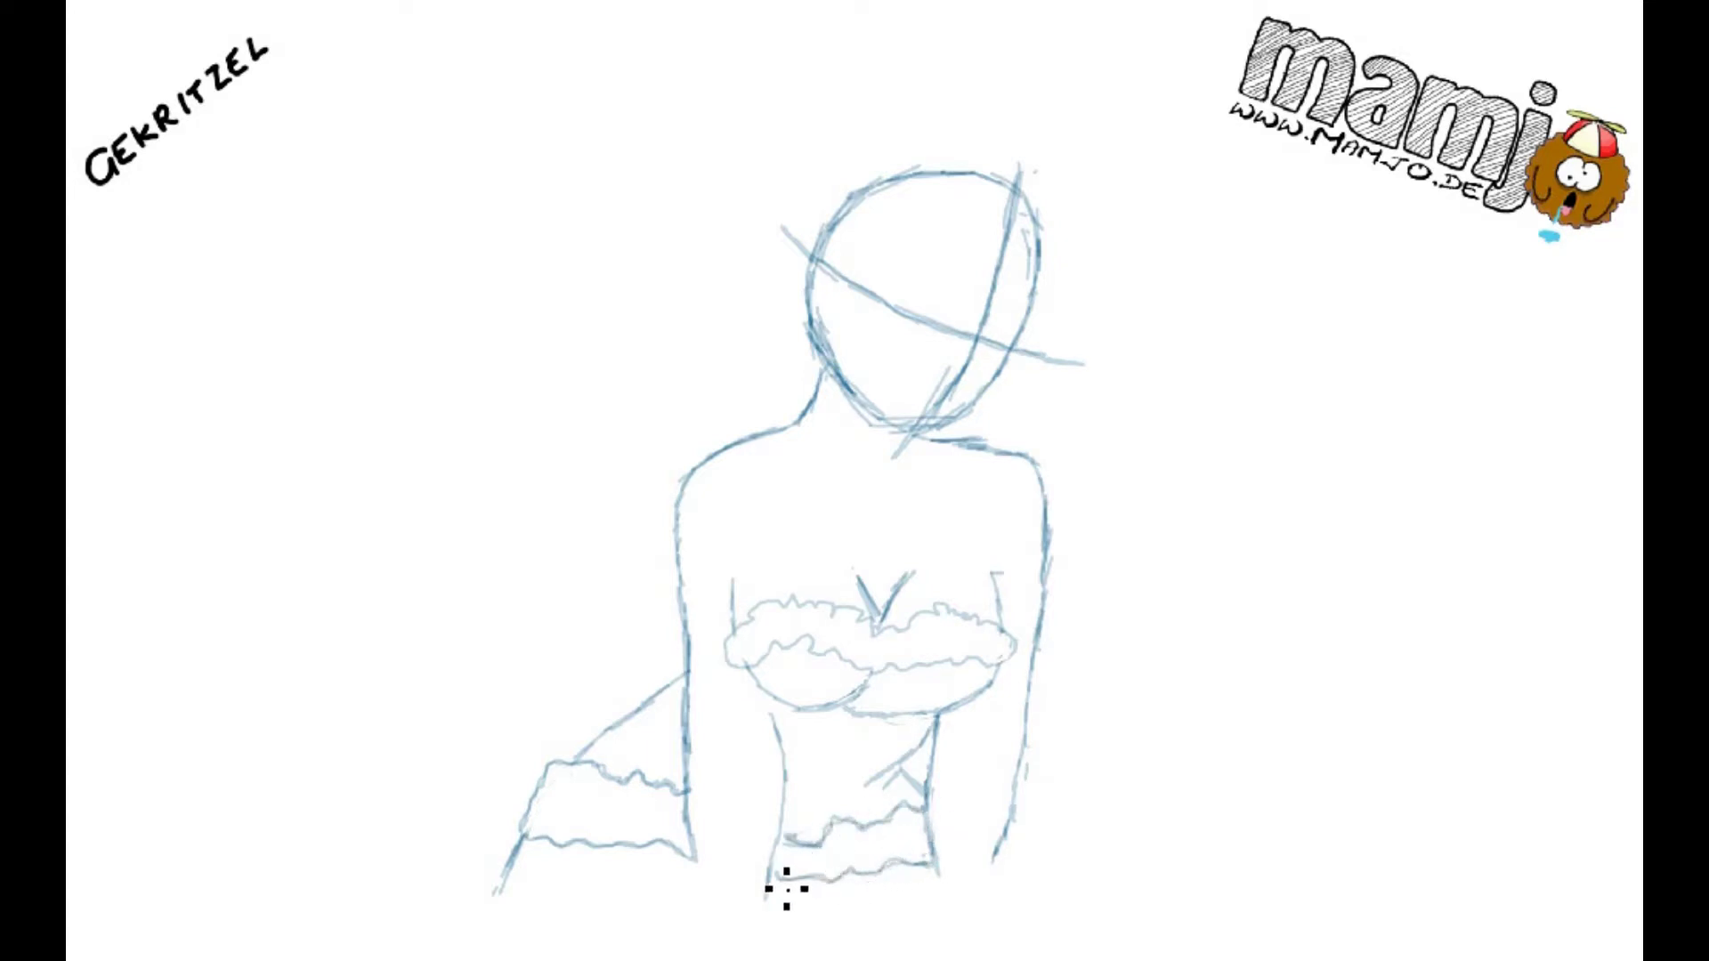
{"action": "left_click_drag", "start_coordinate": [693, 852], "coordinate": [697, 884]}
Sketch the collarbones, the right hair outline and pointed bangs over the face
{"action": "left_click_drag", "start_coordinate": [975, 486], "coordinate": [997, 479]}
{"action": "mouse_move", "coordinate": [734, 478]}
{"action": "left_mouse_down"}
{"action": "mouse_move", "coordinate": [881, 515]}
{"action": "mouse_move", "coordinate": [924, 505]}
{"action": "left_mouse_up"}
{"action": "mouse_move", "coordinate": [1041, 217]}
{"action": "left_mouse_down"}
{"action": "mouse_move", "coordinate": [1037, 365]}
{"action": "mouse_move", "coordinate": [983, 425]}
{"action": "left_mouse_up"}
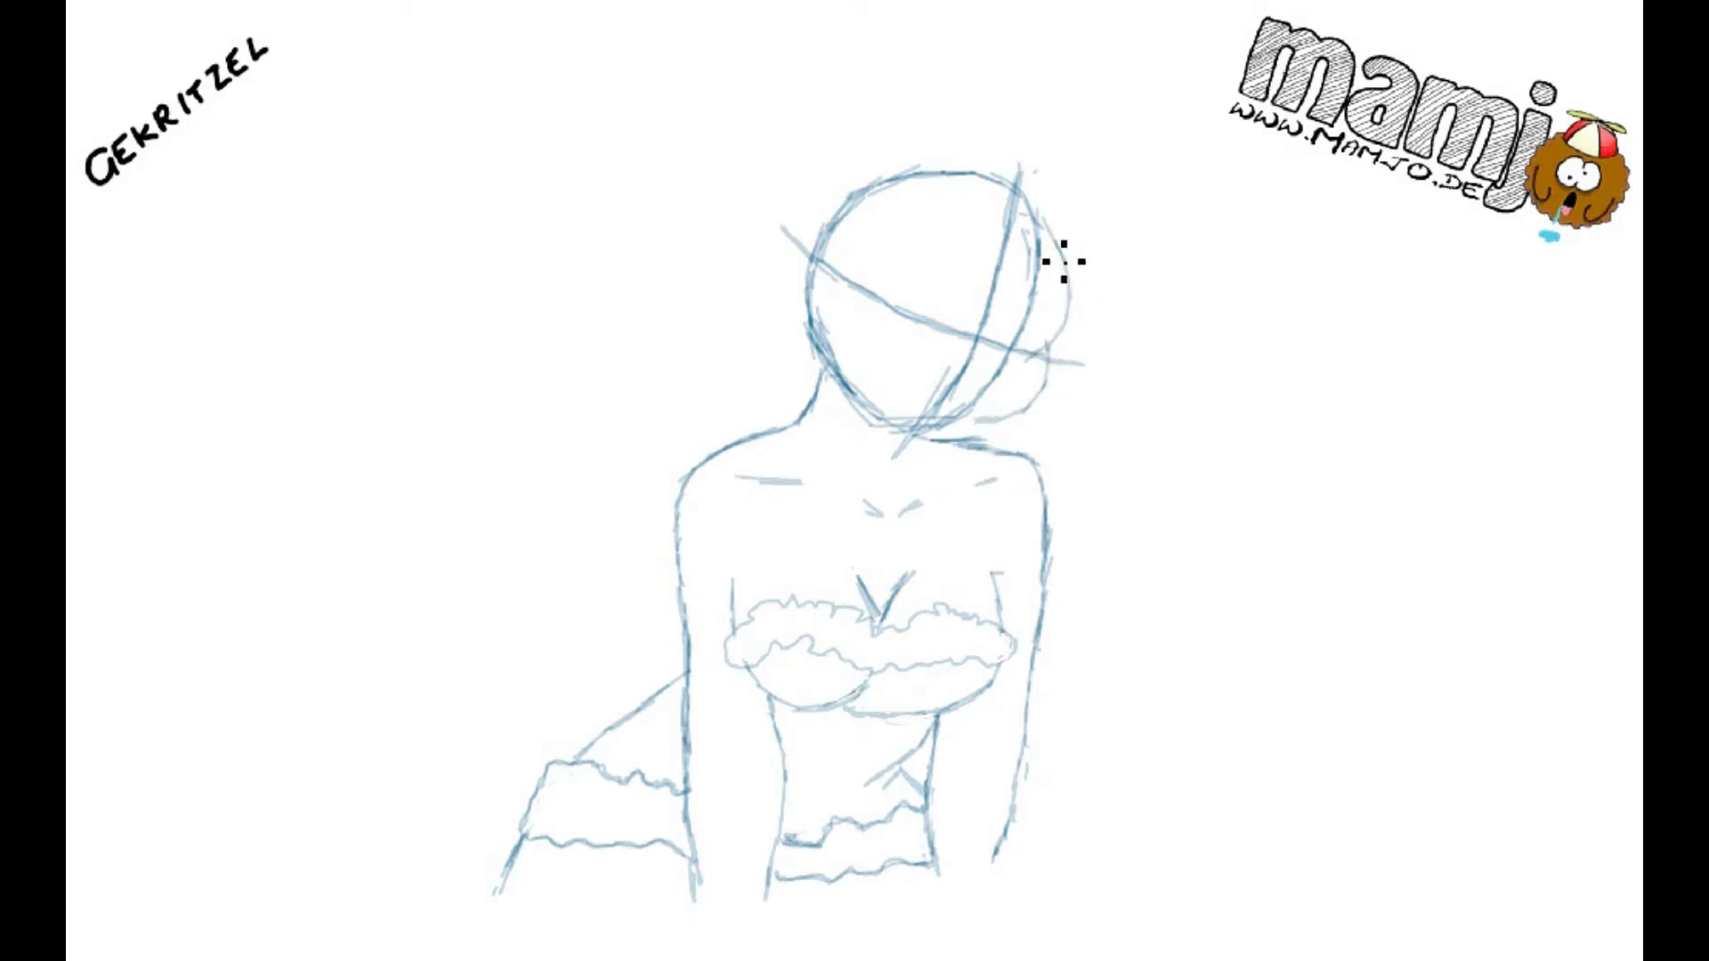
{"action": "left_click_drag", "start_coordinate": [928, 230], "coordinate": [953, 307]}
{"action": "mouse_move", "coordinate": [928, 225]}
{"action": "left_mouse_down"}
{"action": "mouse_move", "coordinate": [917, 283]}
{"action": "mouse_move", "coordinate": [849, 329]}
{"action": "left_mouse_up"}
{"action": "mouse_move", "coordinate": [1003, 251]}
{"action": "left_mouse_down"}
{"action": "mouse_move", "coordinate": [990, 294]}
{"action": "mouse_move", "coordinate": [1035, 304]}
{"action": "left_mouse_up"}
Shape the hair on both sides of the face with light shading and a wavy line atop the head
{"action": "mouse_move", "coordinate": [839, 345]}
{"action": "left_mouse_down"}
{"action": "mouse_move", "coordinate": [888, 381]}
{"action": "mouse_move", "coordinate": [843, 390]}
{"action": "mouse_move", "coordinate": [786, 313]}
{"action": "left_mouse_up"}
{"action": "mouse_move", "coordinate": [783, 331]}
{"action": "left_mouse_down"}
{"action": "mouse_move", "coordinate": [776, 300]}
{"action": "mouse_move", "coordinate": [786, 332]}
{"action": "left_mouse_up"}
{"action": "mouse_move", "coordinate": [771, 256]}
{"action": "left_mouse_down"}
{"action": "mouse_move", "coordinate": [776, 333]}
{"action": "mouse_move", "coordinate": [882, 393]}
{"action": "mouse_move", "coordinate": [858, 374]}
{"action": "left_mouse_up"}
{"action": "left_click_drag", "start_coordinate": [790, 210], "coordinate": [771, 267]}
{"action": "mouse_move", "coordinate": [1067, 267]}
{"action": "left_mouse_down"}
{"action": "mouse_move", "coordinate": [1038, 355]}
{"action": "mouse_move", "coordinate": [1030, 329]}
{"action": "mouse_move", "coordinate": [1052, 346]}
{"action": "left_mouse_up"}
{"action": "left_click_drag", "start_coordinate": [1051, 251], "coordinate": [1038, 275]}
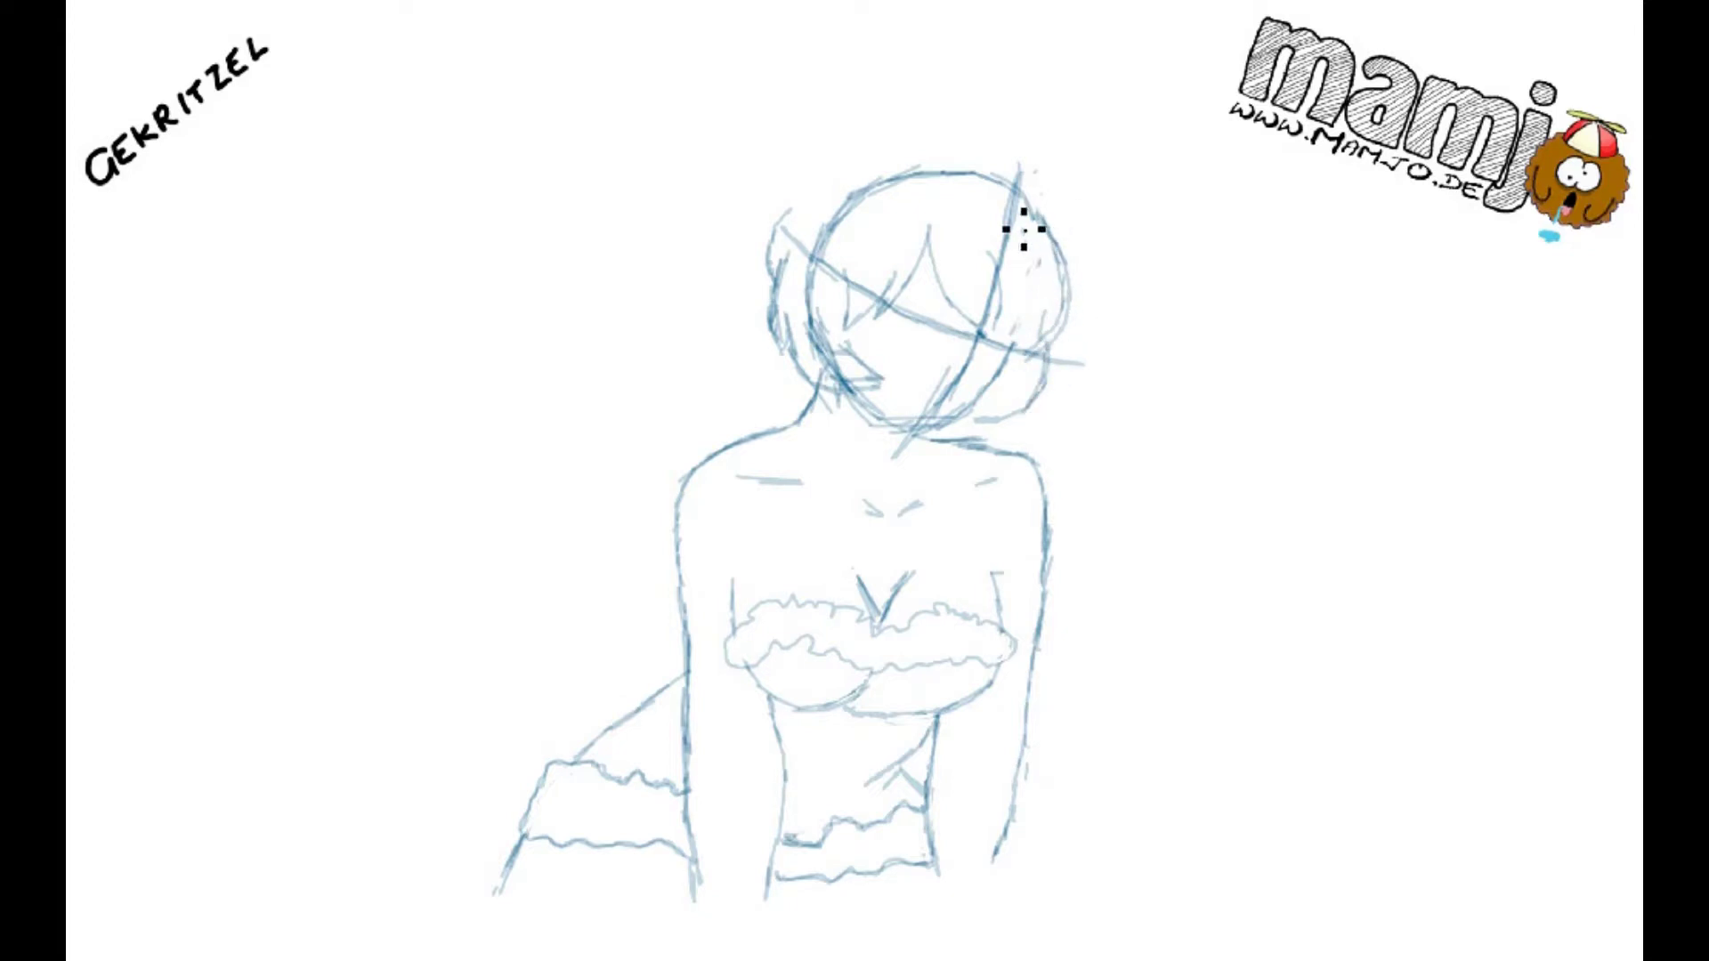
{"action": "mouse_move", "coordinate": [779, 219]}
{"action": "left_mouse_down"}
{"action": "mouse_move", "coordinate": [1039, 197]}
{"action": "mouse_move", "coordinate": [1014, 218]}
{"action": "mouse_move", "coordinate": [870, 229]}
{"action": "mouse_move", "coordinate": [774, 206]}
{"action": "left_mouse_up"}
Replace the head top with a fluffy fur hat brim, then add a hair strand and ear stroke
{"action": "key", "text": "ctrl+z"}
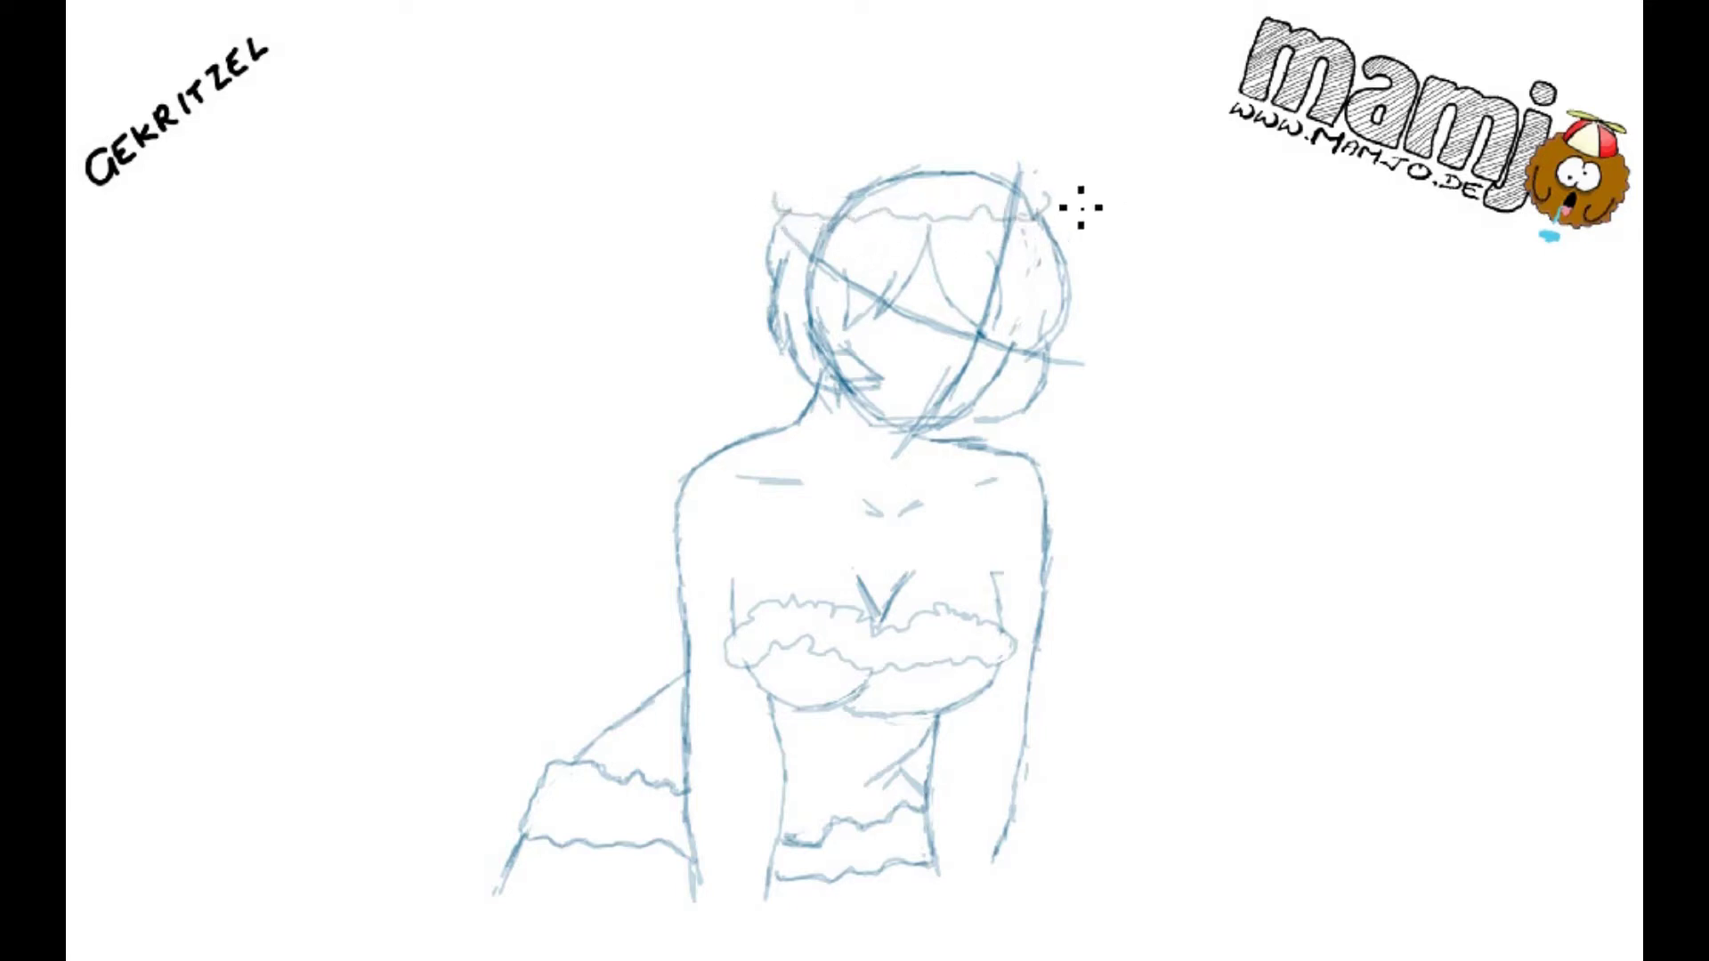
{"action": "left_click_drag", "start_coordinate": [983, 213], "coordinate": [783, 217]}
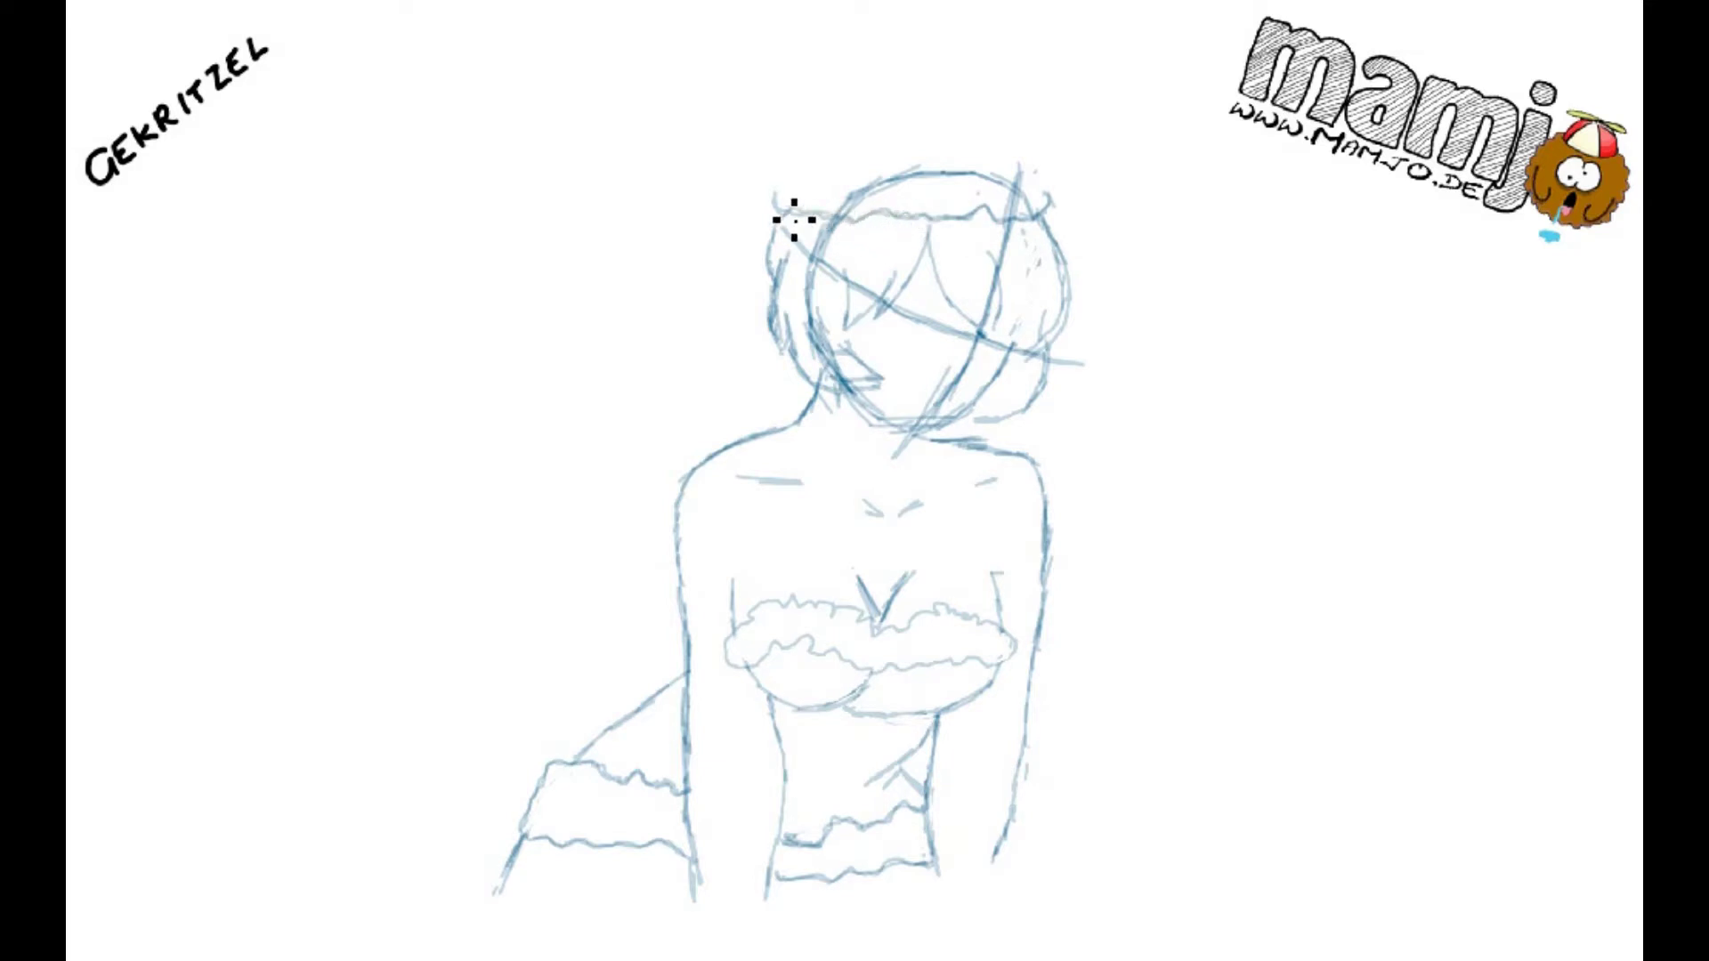
{"action": "mouse_move", "coordinate": [965, 221]}
{"action": "left_mouse_down"}
{"action": "mouse_move", "coordinate": [896, 222]}
{"action": "mouse_move", "coordinate": [927, 183]}
{"action": "mouse_move", "coordinate": [1039, 210]}
{"action": "mouse_move", "coordinate": [1005, 191]}
{"action": "left_mouse_up"}
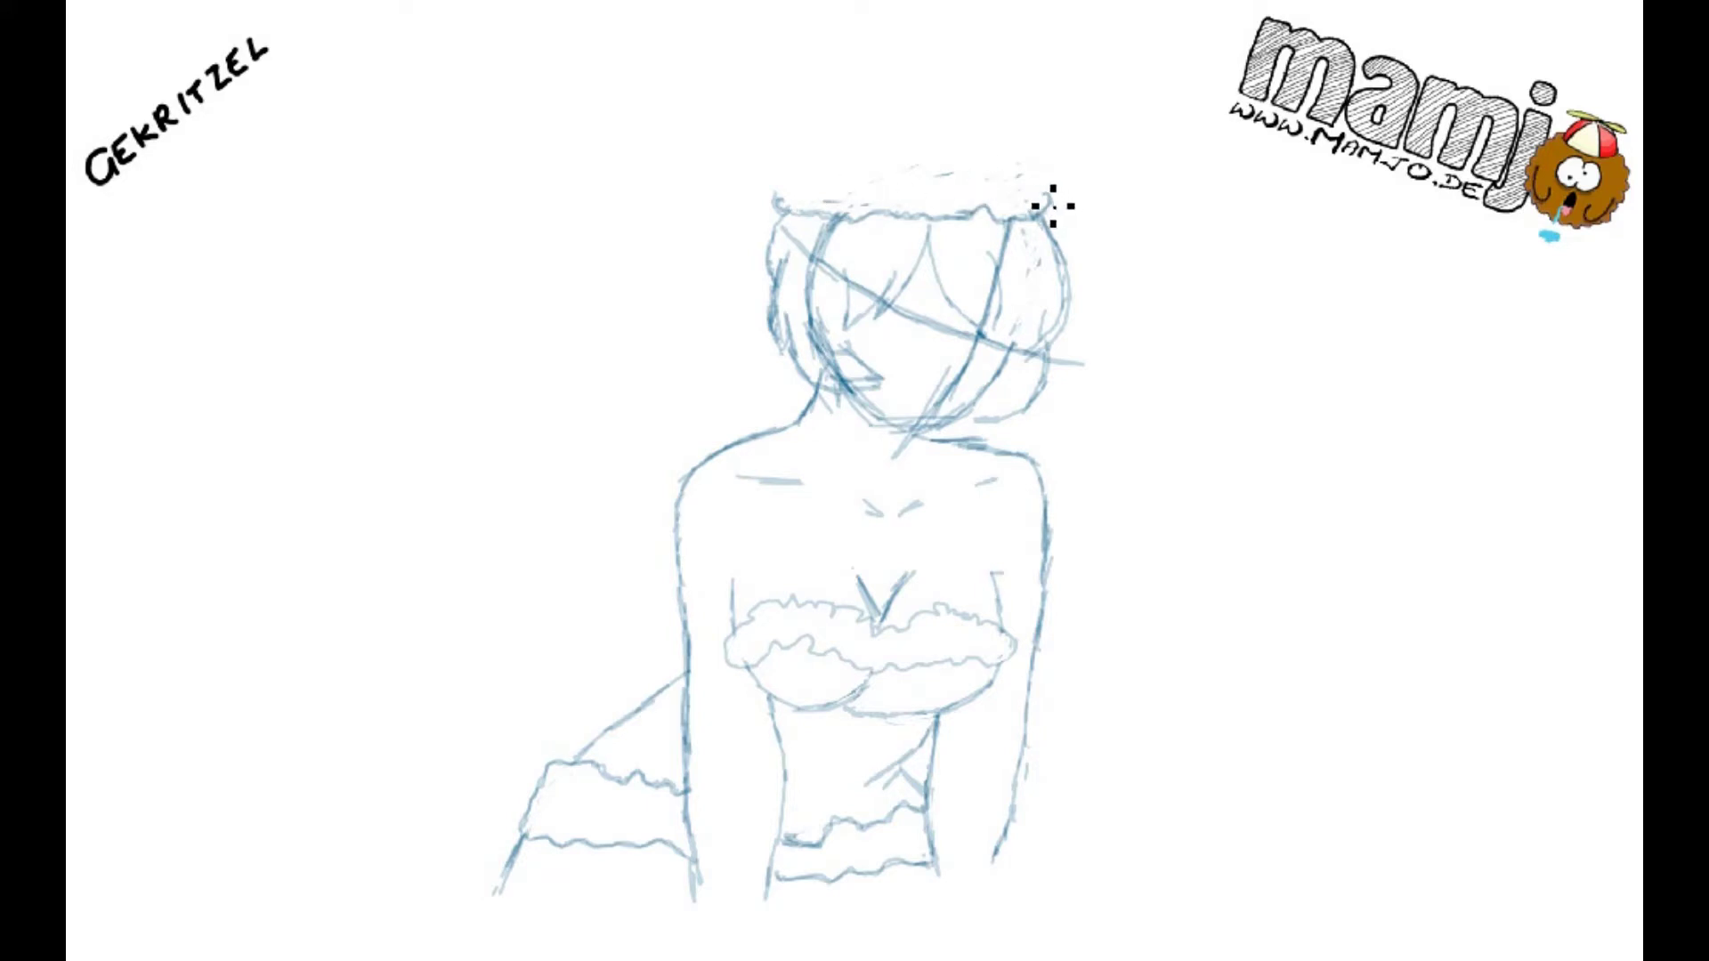
{"action": "left_click_drag", "start_coordinate": [1045, 187], "coordinate": [930, 170]}
{"action": "mouse_move", "coordinate": [1056, 198]}
{"action": "left_mouse_down"}
{"action": "mouse_move", "coordinate": [1033, 171]}
{"action": "mouse_move", "coordinate": [798, 175]}
{"action": "mouse_move", "coordinate": [782, 218]}
{"action": "mouse_move", "coordinate": [1030, 176]}
{"action": "mouse_move", "coordinate": [935, 168]}
{"action": "mouse_move", "coordinate": [783, 201]}
{"action": "left_mouse_up"}
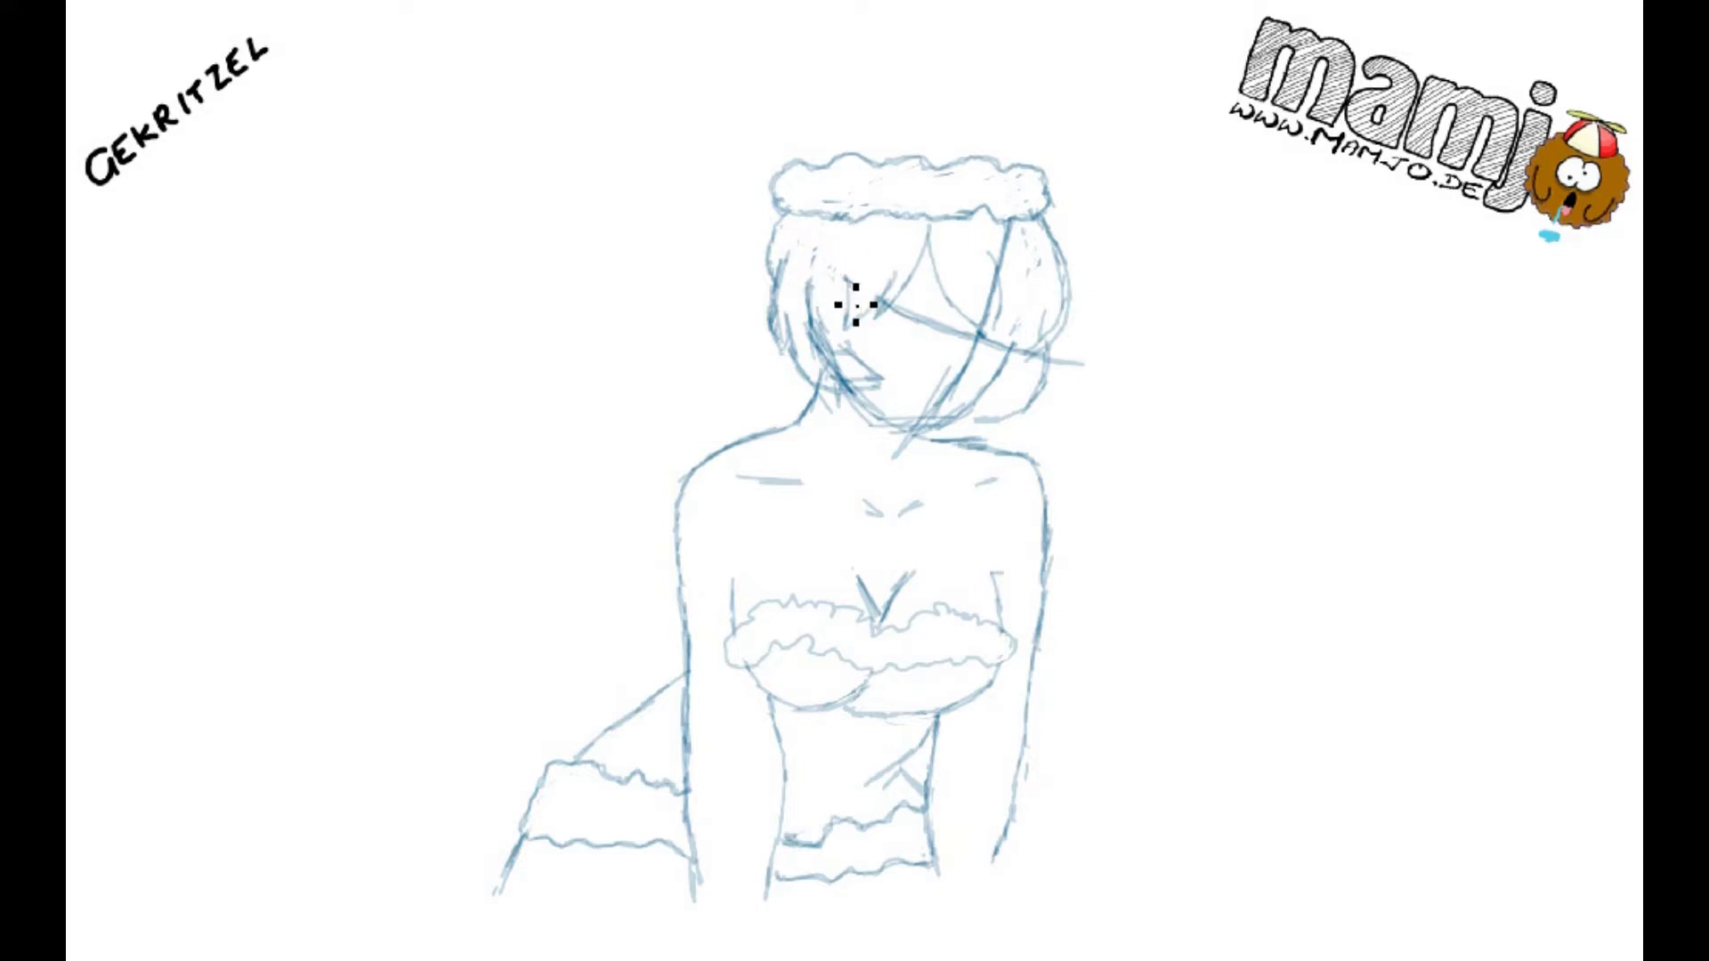
{"action": "mouse_move", "coordinate": [850, 278]}
{"action": "left_mouse_down"}
{"action": "mouse_move", "coordinate": [807, 331]}
{"action": "mouse_move", "coordinate": [820, 335]}
{"action": "left_mouse_up"}
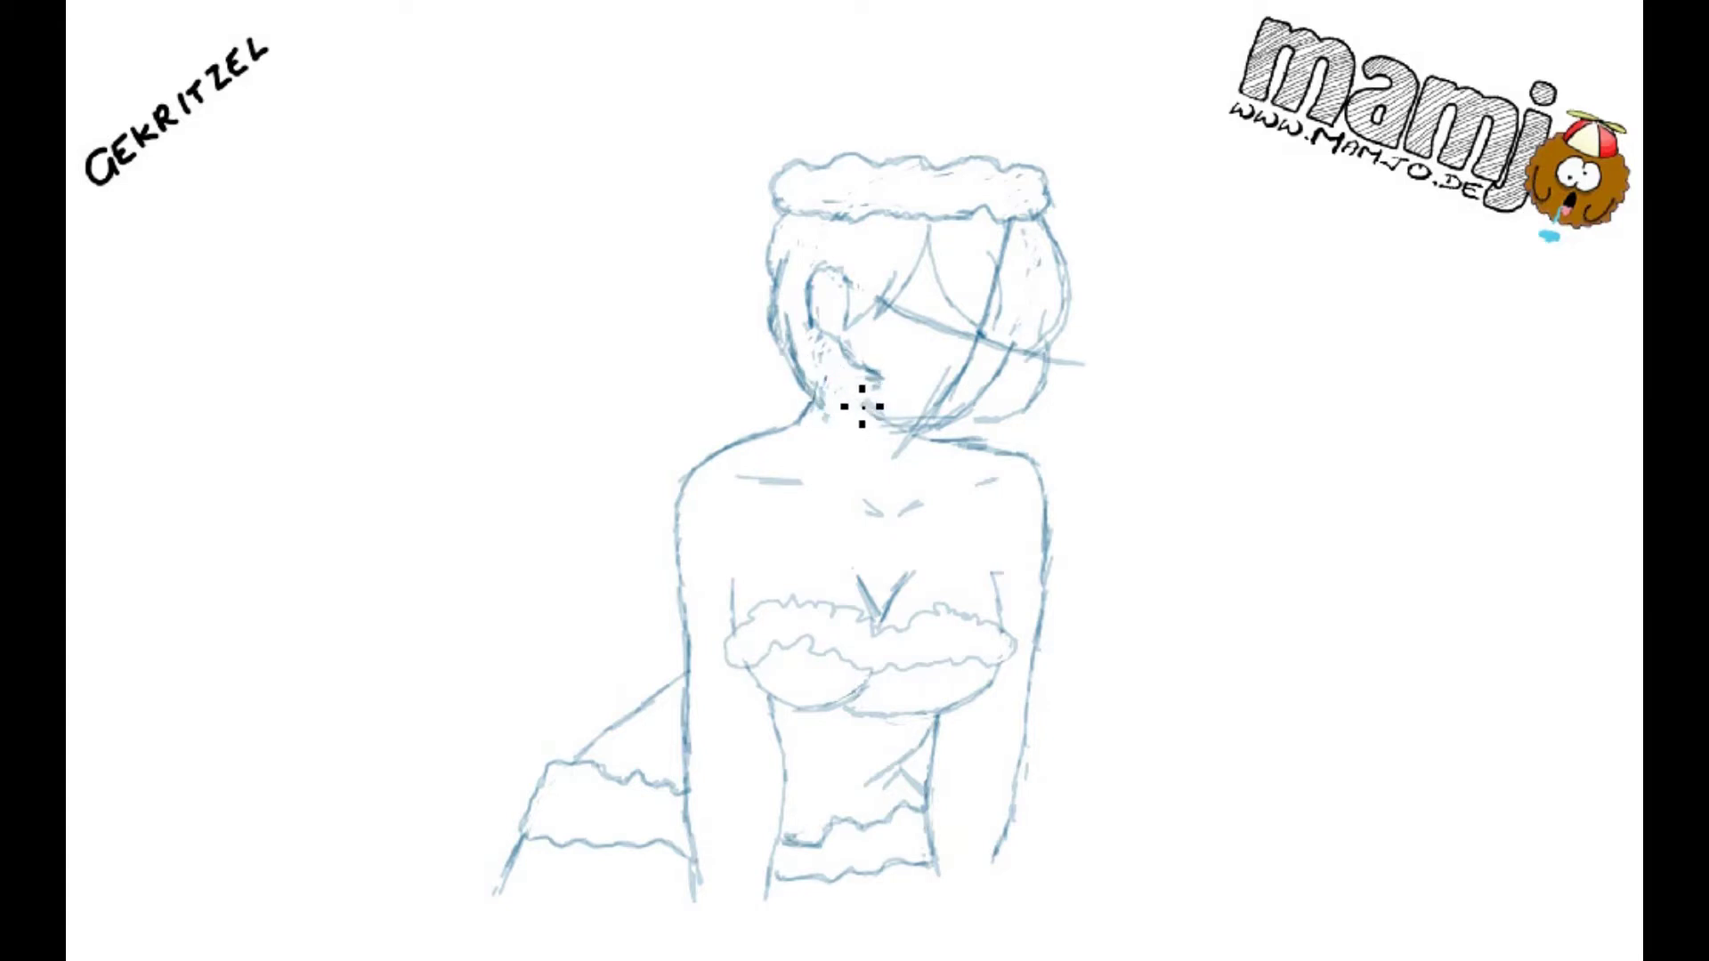
{"action": "left_click_drag", "start_coordinate": [820, 370], "coordinate": [862, 381]}
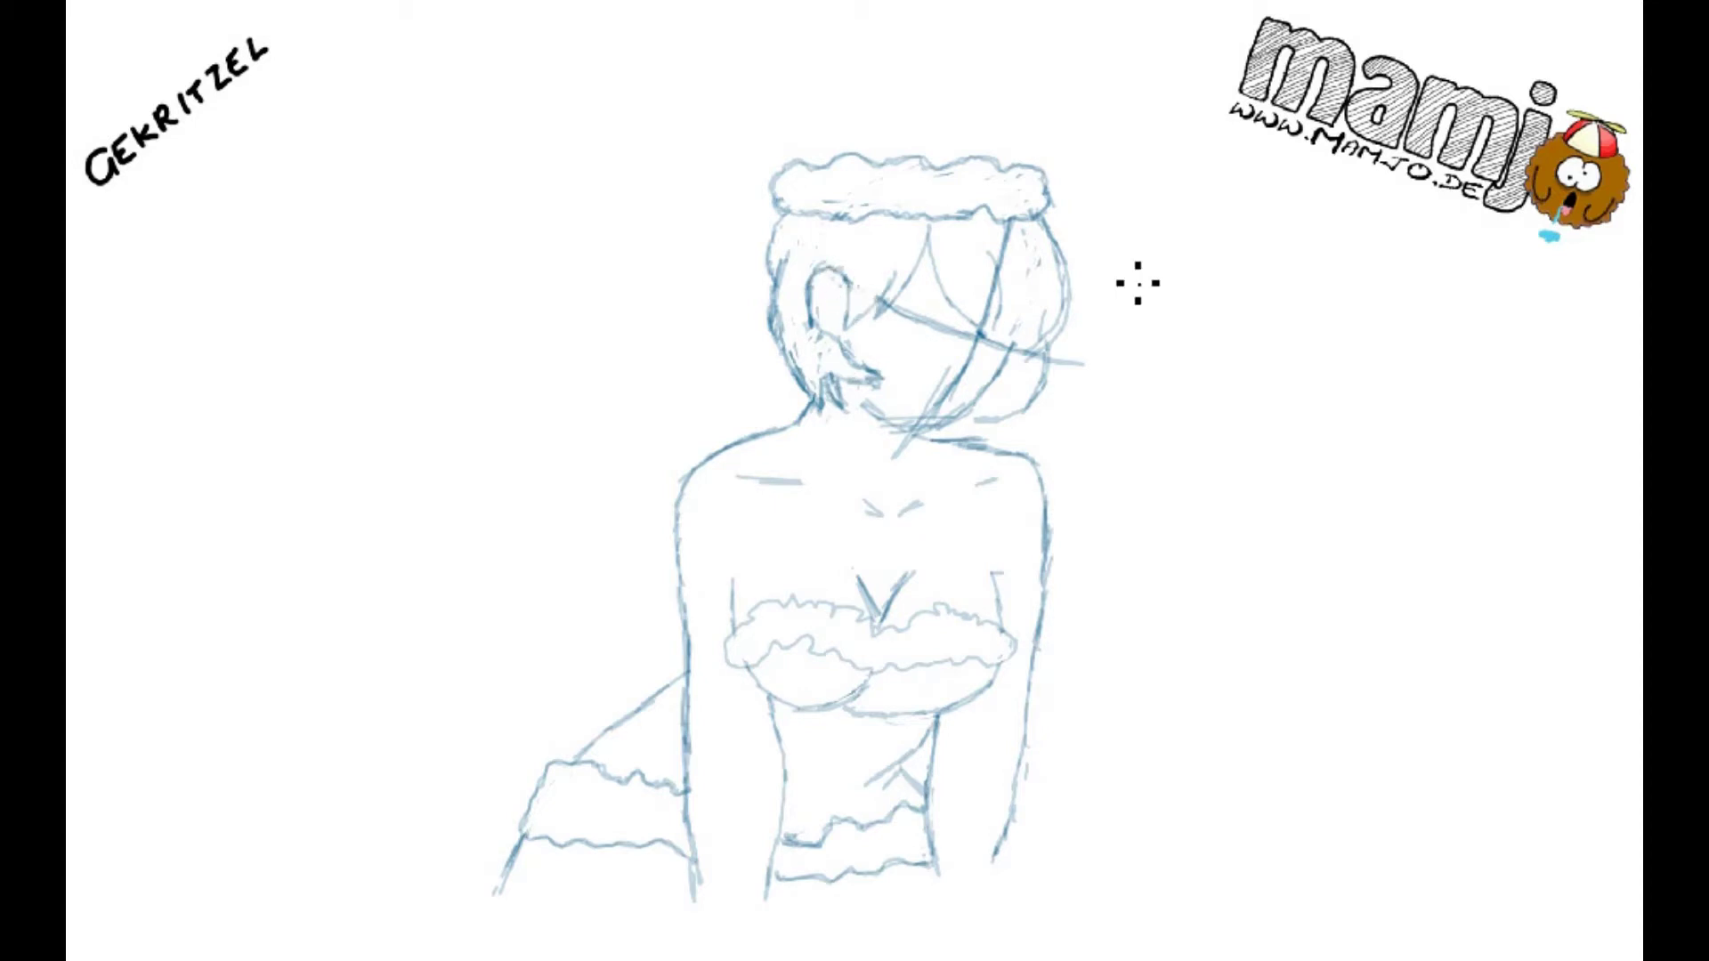
Draw the hat's fluffy pompom beside the neck, hair strands right of the face, and an eye
{"action": "mouse_move", "coordinate": [767, 203]}
{"action": "left_mouse_down"}
{"action": "mouse_move", "coordinate": [718, 275]}
{"action": "mouse_move", "coordinate": [746, 363]}
{"action": "left_mouse_up"}
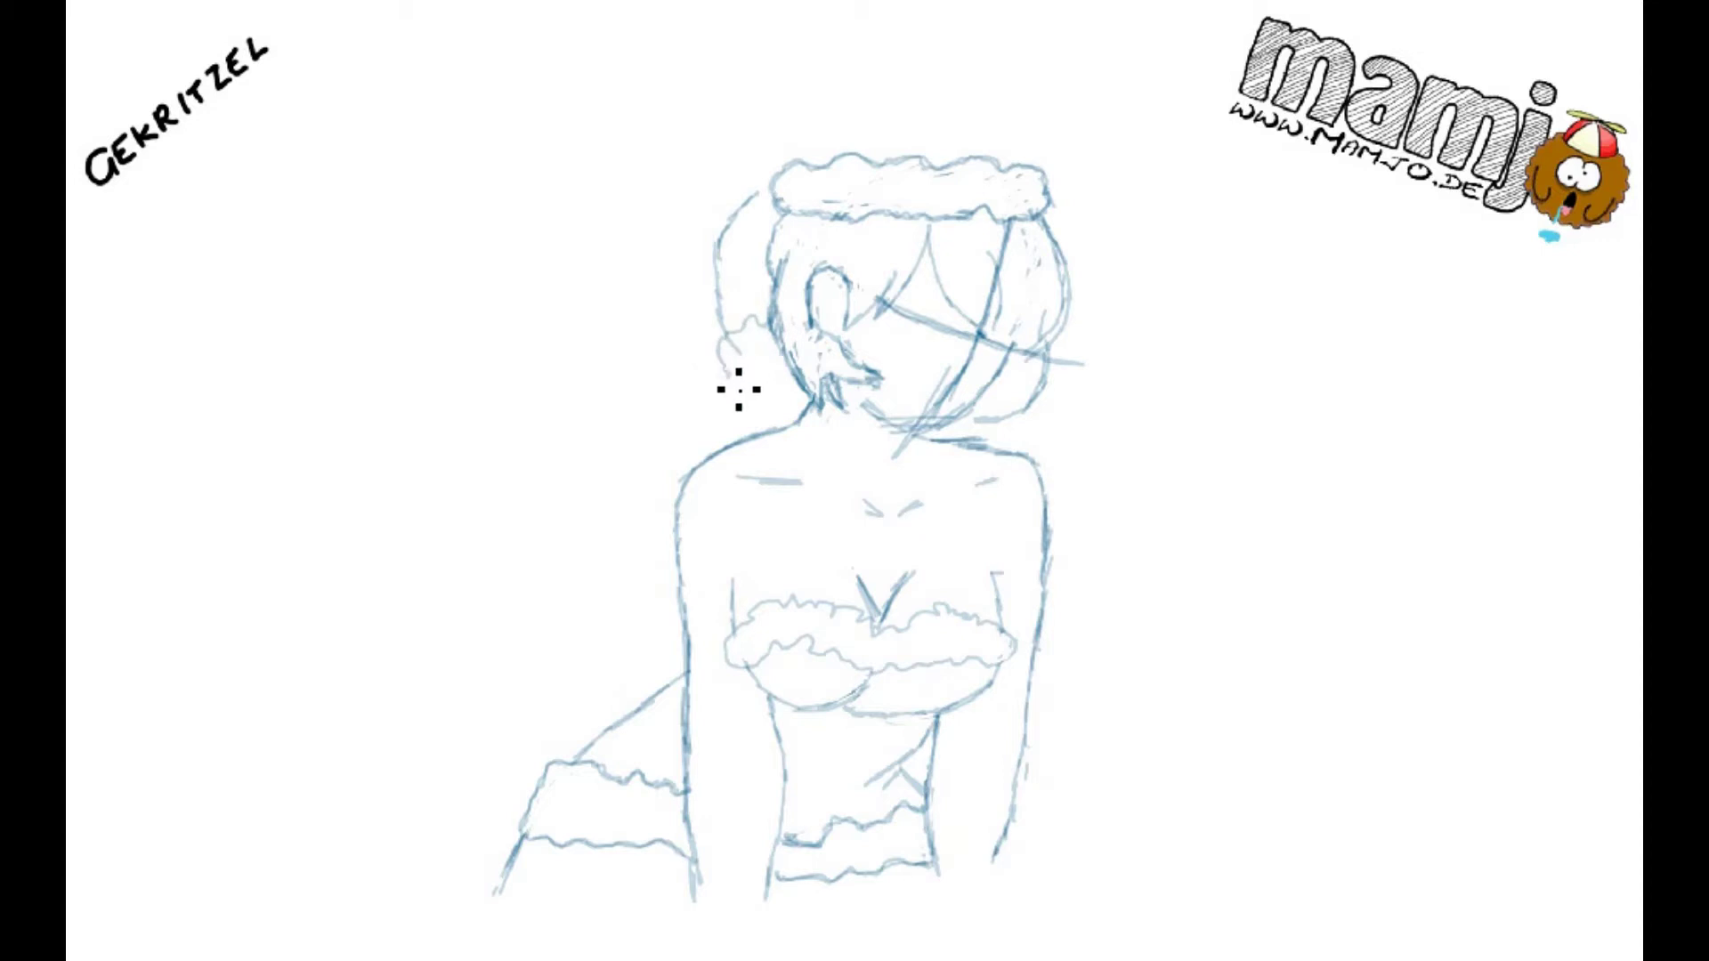
{"action": "mouse_move", "coordinate": [762, 331]}
{"action": "left_mouse_down"}
{"action": "mouse_move", "coordinate": [724, 386]}
{"action": "mouse_move", "coordinate": [796, 381]}
{"action": "mouse_move", "coordinate": [725, 363]}
{"action": "mouse_move", "coordinate": [781, 394]}
{"action": "mouse_move", "coordinate": [795, 376]}
{"action": "left_mouse_up"}
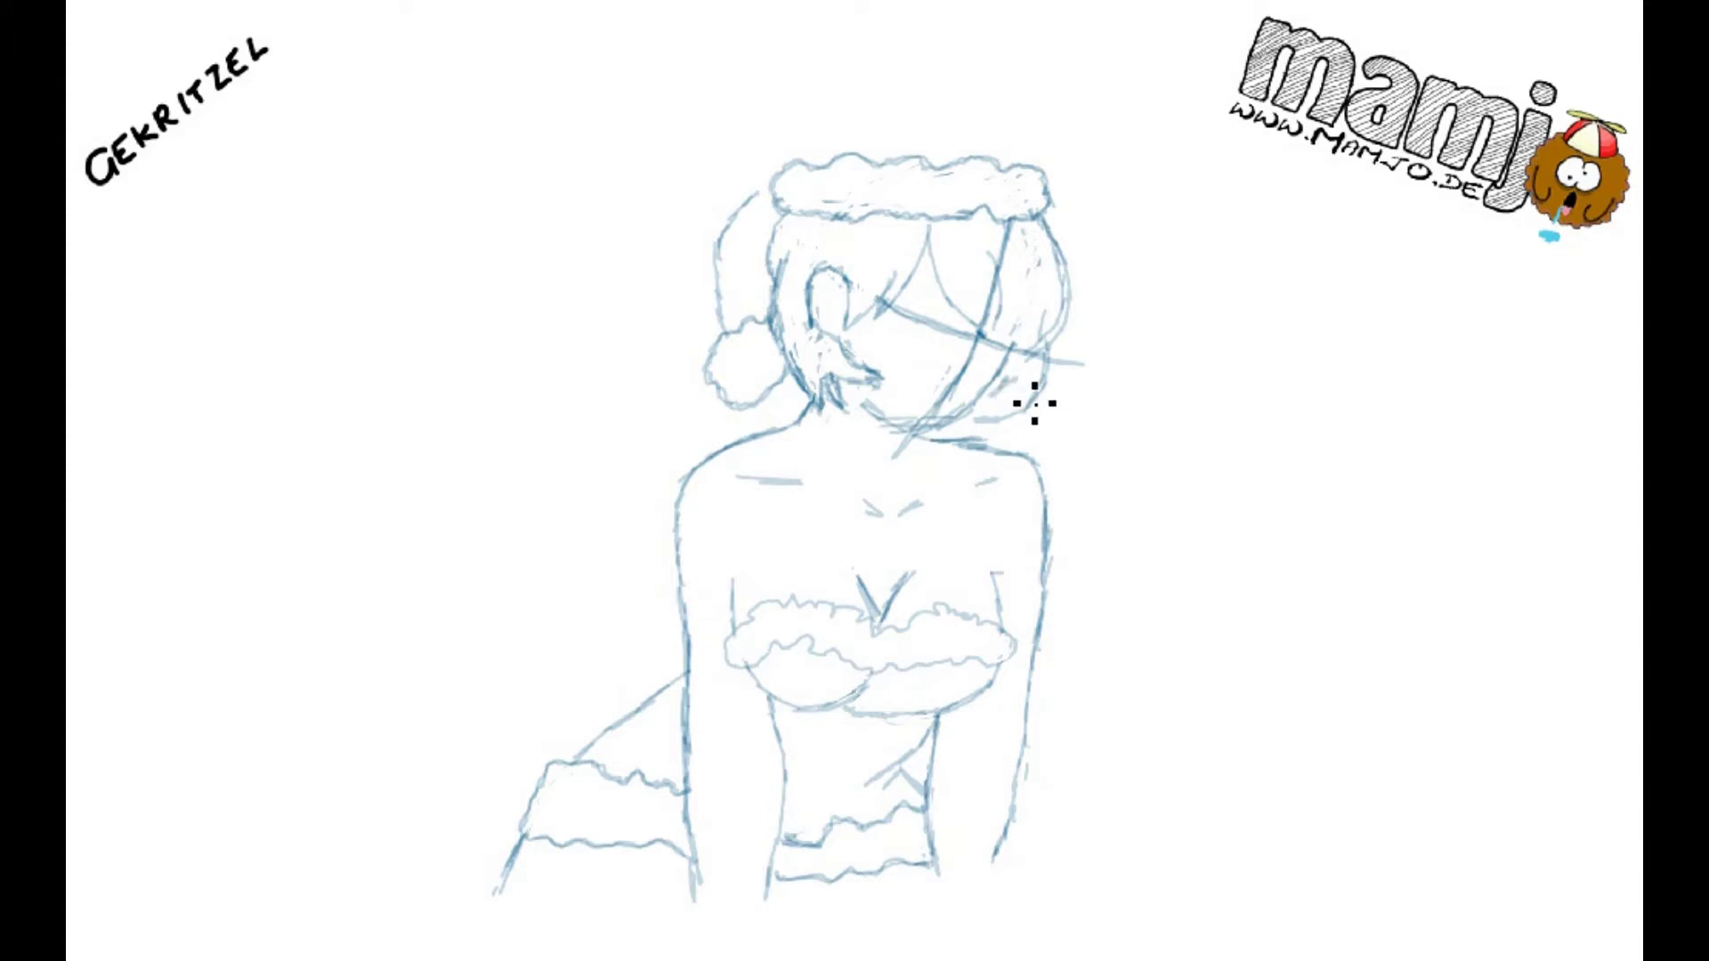
{"action": "left_click_drag", "start_coordinate": [1041, 312], "coordinate": [1047, 353]}
{"action": "left_click_drag", "start_coordinate": [986, 248], "coordinate": [1005, 316]}
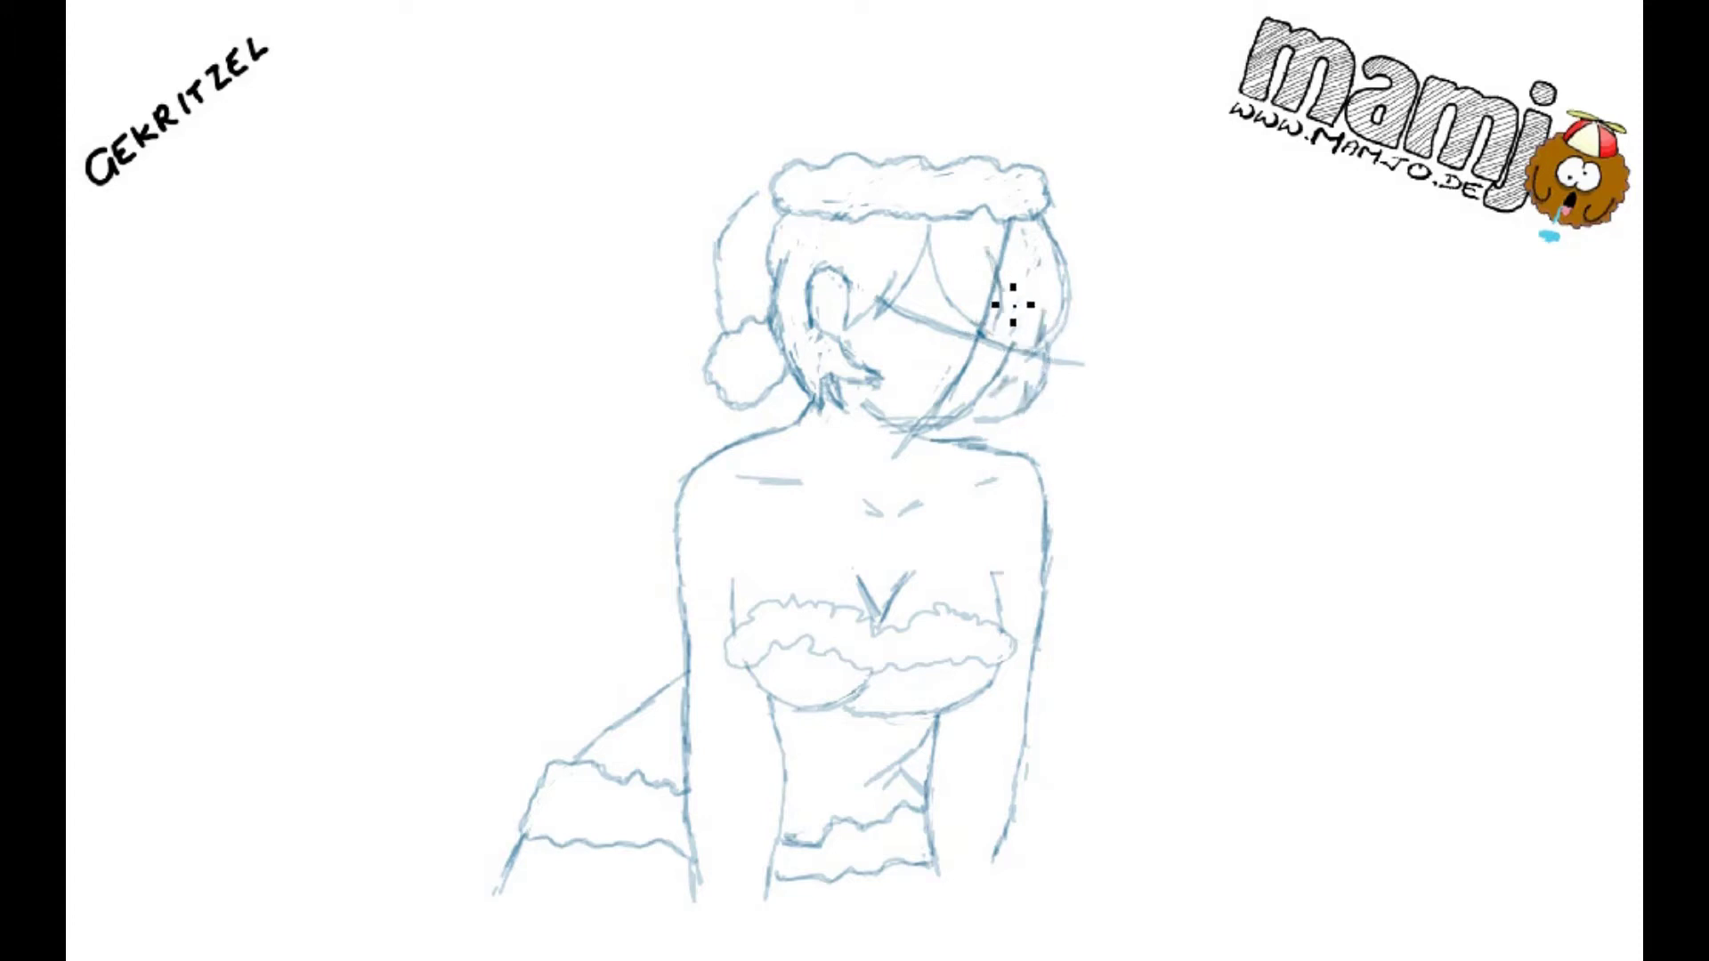
{"action": "left_click_drag", "start_coordinate": [1024, 253], "coordinate": [1029, 317]}
{"action": "mouse_move", "coordinate": [987, 250]}
{"action": "left_mouse_down"}
{"action": "mouse_move", "coordinate": [1005, 331]}
{"action": "mouse_move", "coordinate": [1035, 343]}
{"action": "mouse_move", "coordinate": [1000, 345]}
{"action": "left_mouse_up"}
{"action": "left_click_drag", "start_coordinate": [989, 253], "coordinate": [1019, 345]}
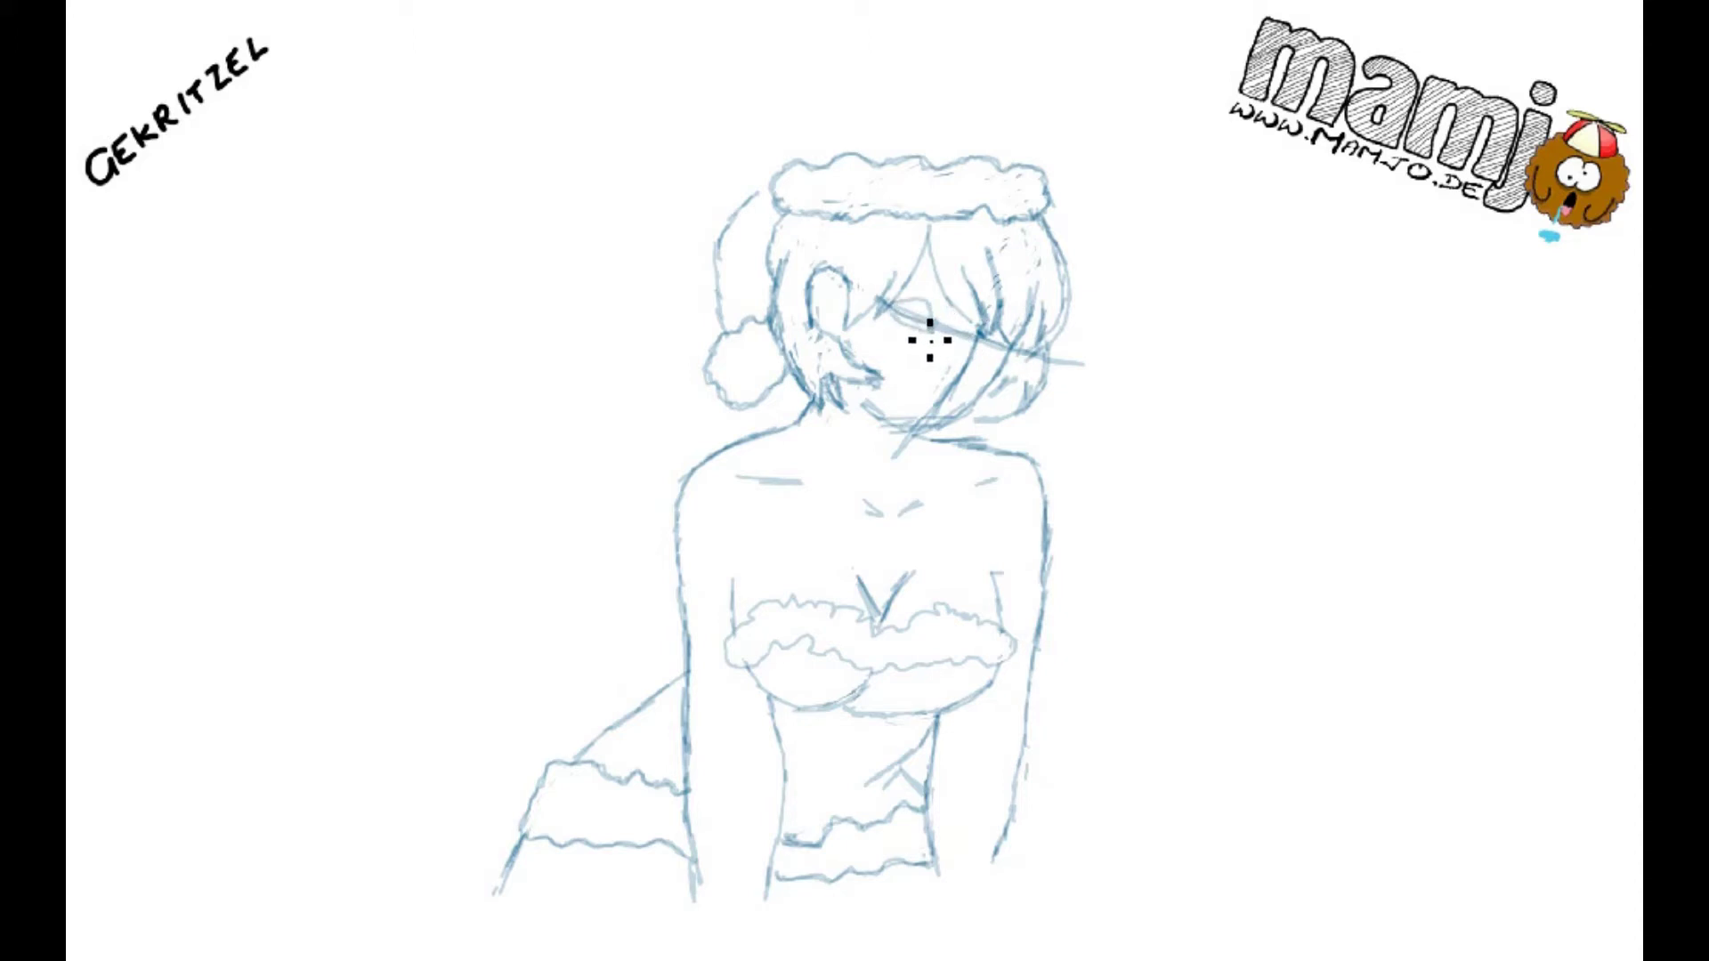
{"action": "left_click_drag", "start_coordinate": [928, 323], "coordinate": [907, 314]}
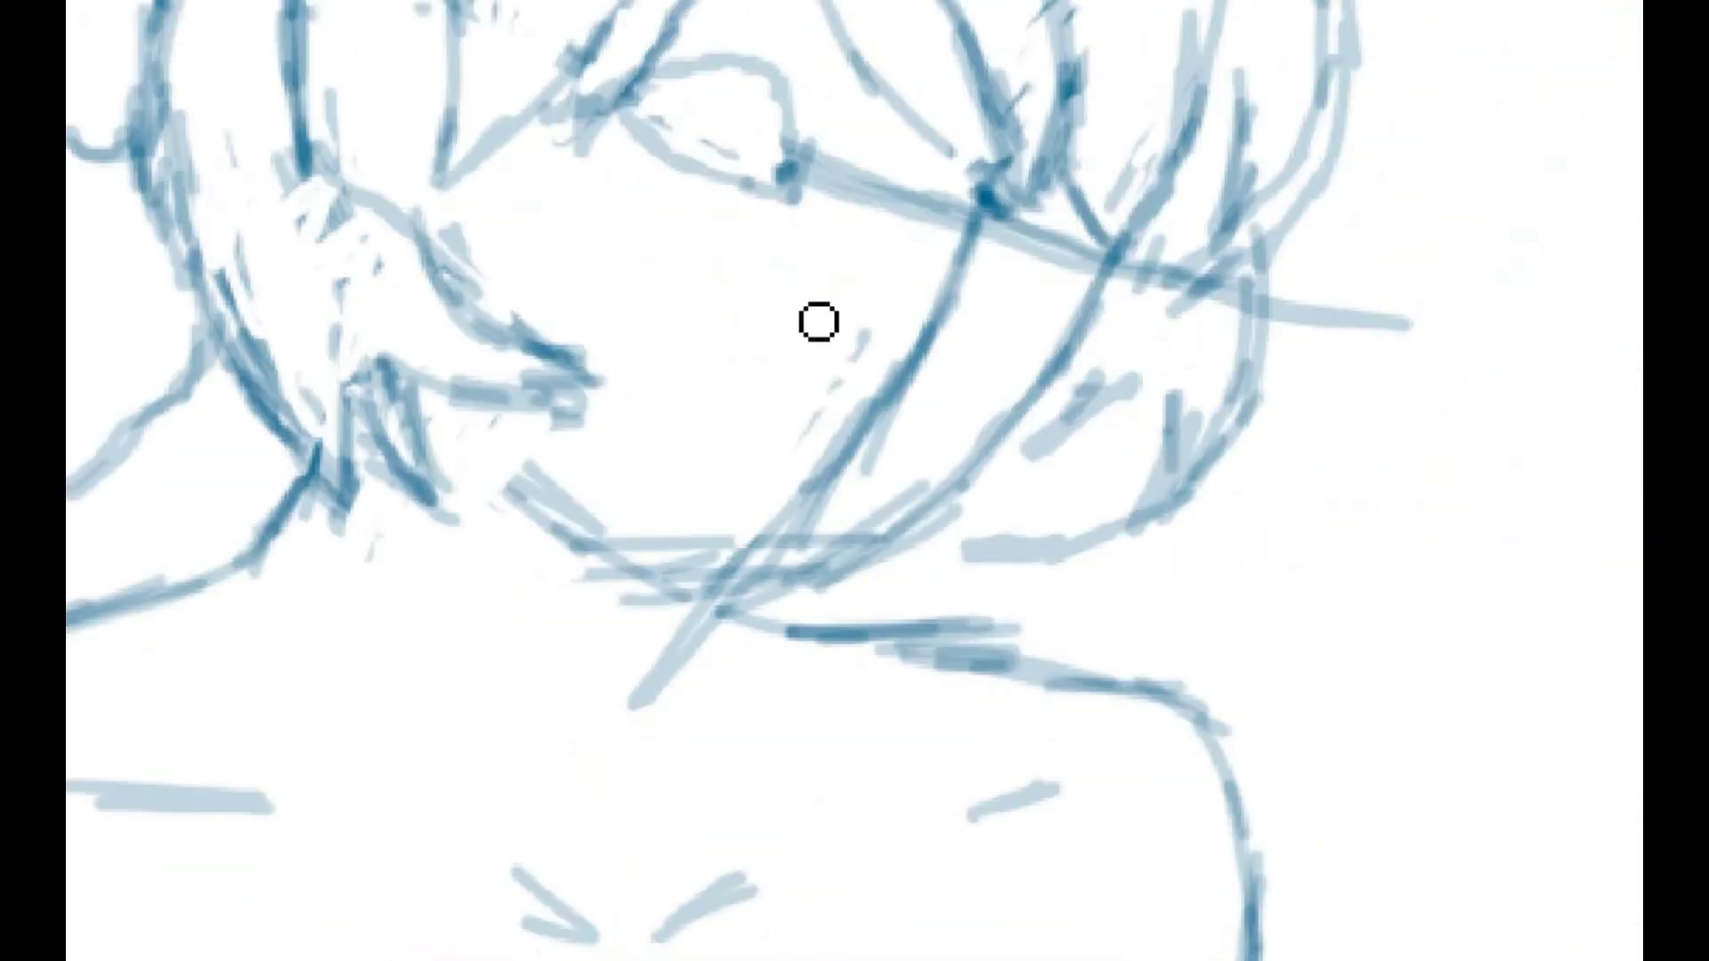
Darken the eye outline, erase the guide lines, and redraw a darker jawline
{"action": "mouse_move", "coordinate": [739, 124]}
{"action": "left_mouse_down"}
{"action": "mouse_move", "coordinate": [740, 84]}
{"action": "mouse_move", "coordinate": [702, 168]}
{"action": "left_mouse_up"}
{"action": "mouse_move", "coordinate": [726, 67]}
{"action": "left_mouse_down"}
{"action": "mouse_move", "coordinate": [732, 169]}
{"action": "mouse_move", "coordinate": [705, 118]}
{"action": "mouse_move", "coordinate": [713, 83]}
{"action": "mouse_move", "coordinate": [763, 191]}
{"action": "mouse_move", "coordinate": [647, 118]}
{"action": "left_mouse_up"}
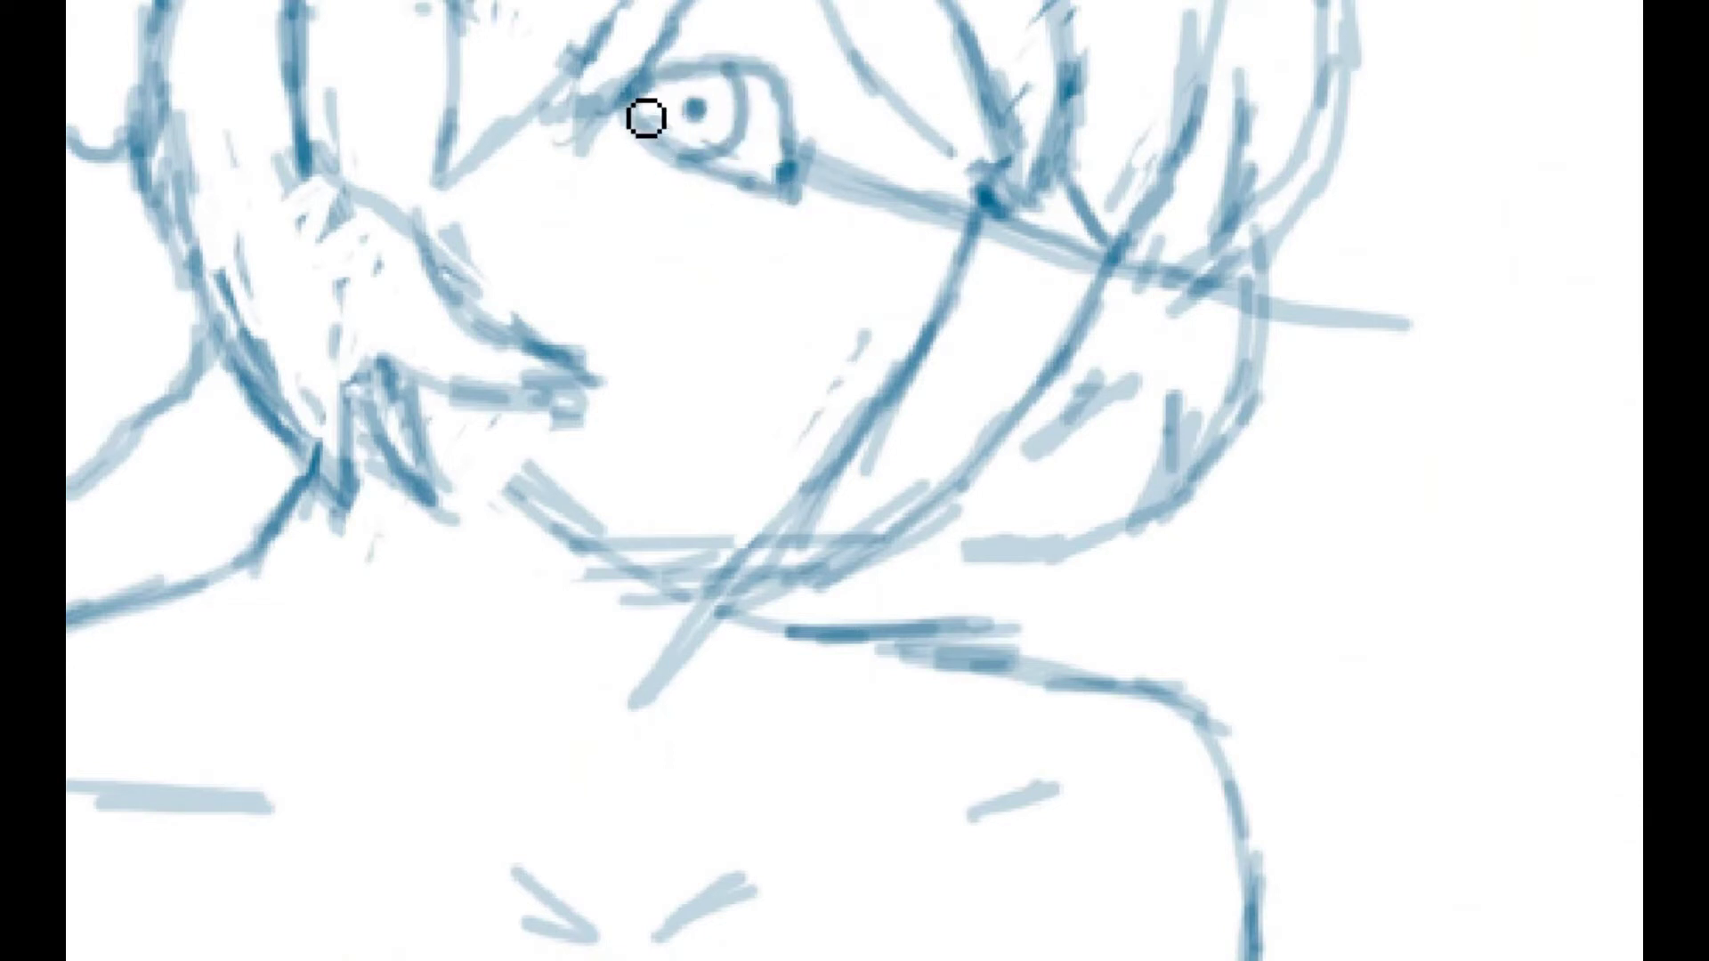
{"action": "mouse_move", "coordinate": [826, 167]}
{"action": "left_mouse_down"}
{"action": "mouse_move", "coordinate": [877, 229]}
{"action": "mouse_move", "coordinate": [973, 217]}
{"action": "mouse_move", "coordinate": [721, 576]}
{"action": "mouse_move", "coordinate": [805, 572]}
{"action": "mouse_move", "coordinate": [793, 561]}
{"action": "left_mouse_up"}
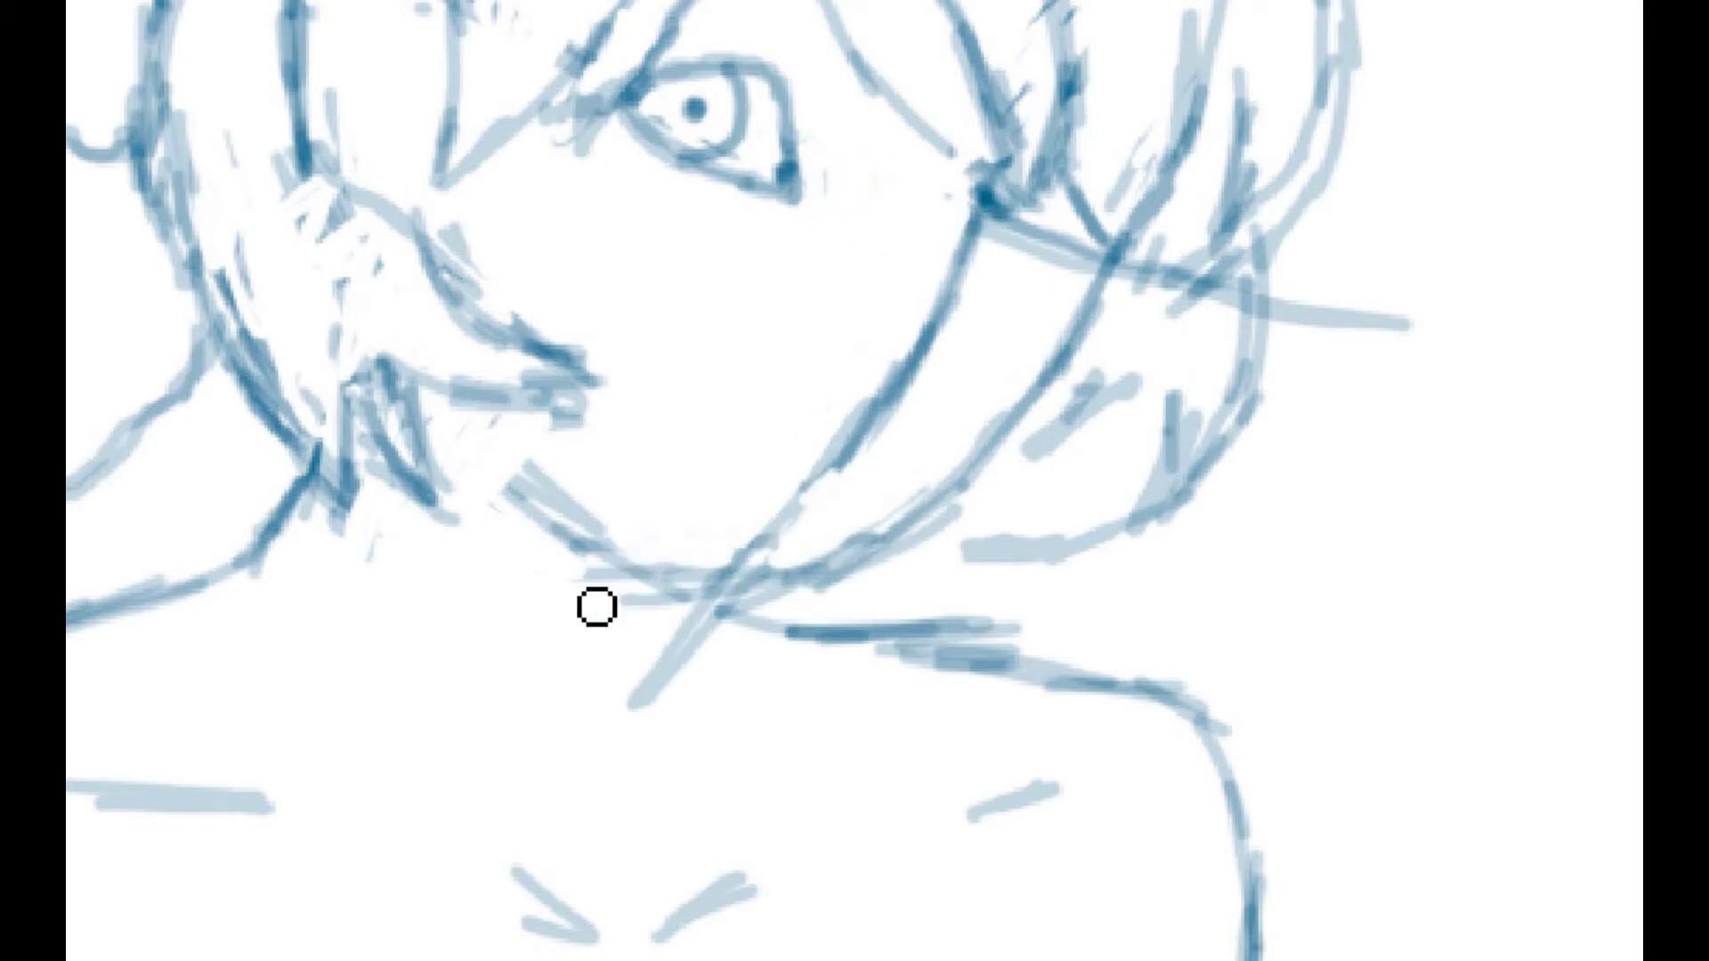
{"action": "left_click_drag", "start_coordinate": [596, 607], "coordinate": [679, 679]}
{"action": "key", "text": "e"}
{"action": "mouse_move", "coordinate": [599, 526]}
{"action": "left_mouse_down"}
{"action": "mouse_move", "coordinate": [511, 504]}
{"action": "mouse_move", "coordinate": [676, 576]}
{"action": "mouse_move", "coordinate": [972, 538]}
{"action": "mouse_move", "coordinate": [926, 558]}
{"action": "mouse_move", "coordinate": [1018, 576]}
{"action": "left_mouse_up"}
{"action": "left_click_drag", "start_coordinate": [1228, 373], "coordinate": [1258, 427]}
{"action": "key", "text": "e"}
{"action": "mouse_move", "coordinate": [1406, 322]}
{"action": "left_mouse_down"}
{"action": "mouse_move", "coordinate": [1210, 296]}
{"action": "mouse_move", "coordinate": [1190, 481]}
{"action": "left_mouse_up"}
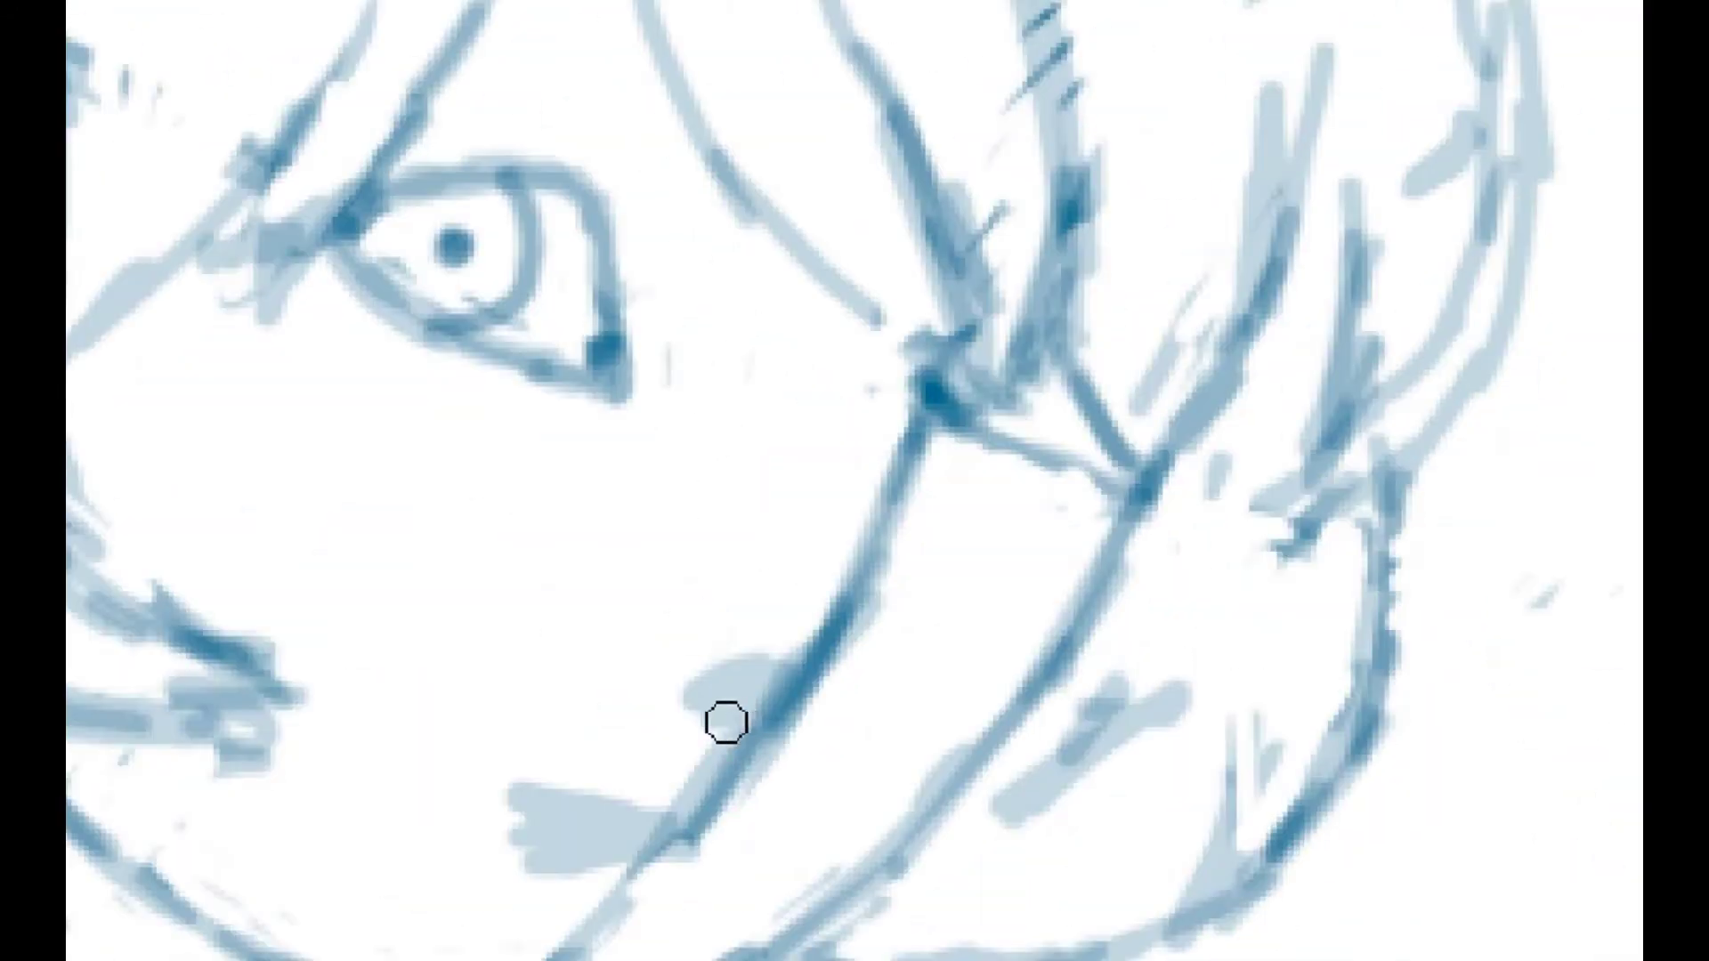
{"action": "mouse_move", "coordinate": [832, 640]}
{"action": "left_mouse_down"}
{"action": "mouse_move", "coordinate": [809, 698]}
{"action": "mouse_move", "coordinate": [936, 480]}
{"action": "mouse_move", "coordinate": [736, 763]}
{"action": "mouse_move", "coordinate": [828, 664]}
{"action": "mouse_move", "coordinate": [800, 649]}
{"action": "mouse_move", "coordinate": [724, 710]}
{"action": "mouse_move", "coordinate": [831, 648]}
{"action": "mouse_move", "coordinate": [716, 712]}
{"action": "mouse_move", "coordinate": [828, 663]}
{"action": "mouse_move", "coordinate": [778, 656]}
{"action": "mouse_move", "coordinate": [838, 669]}
{"action": "left_mouse_up"}
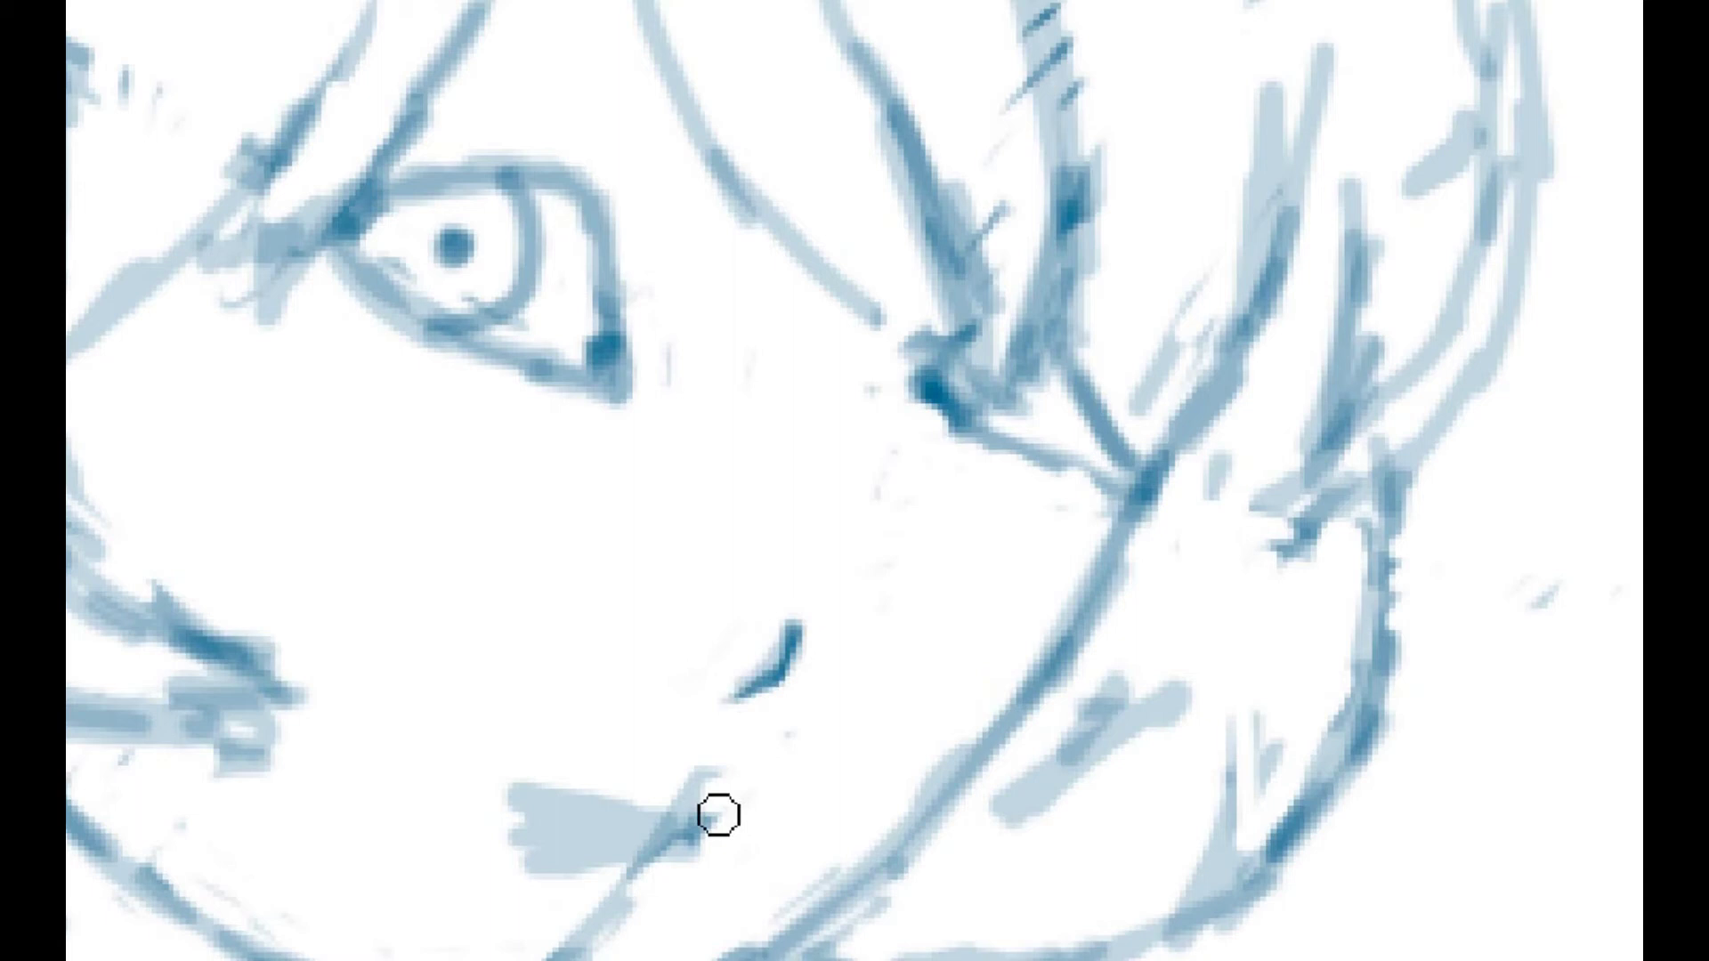
Clean up below the nose and draw the mouth with a curved lower lip
{"action": "scroll", "coordinate": [717, 812], "scroll_direction": "down", "scroll_amount": 5}
{"action": "mouse_move", "coordinate": [503, 604]}
{"action": "left_mouse_down"}
{"action": "mouse_move", "coordinate": [549, 489]}
{"action": "mouse_move", "coordinate": [672, 470]}
{"action": "left_mouse_up"}
{"action": "left_click_drag", "start_coordinate": [608, 421], "coordinate": [552, 416]}
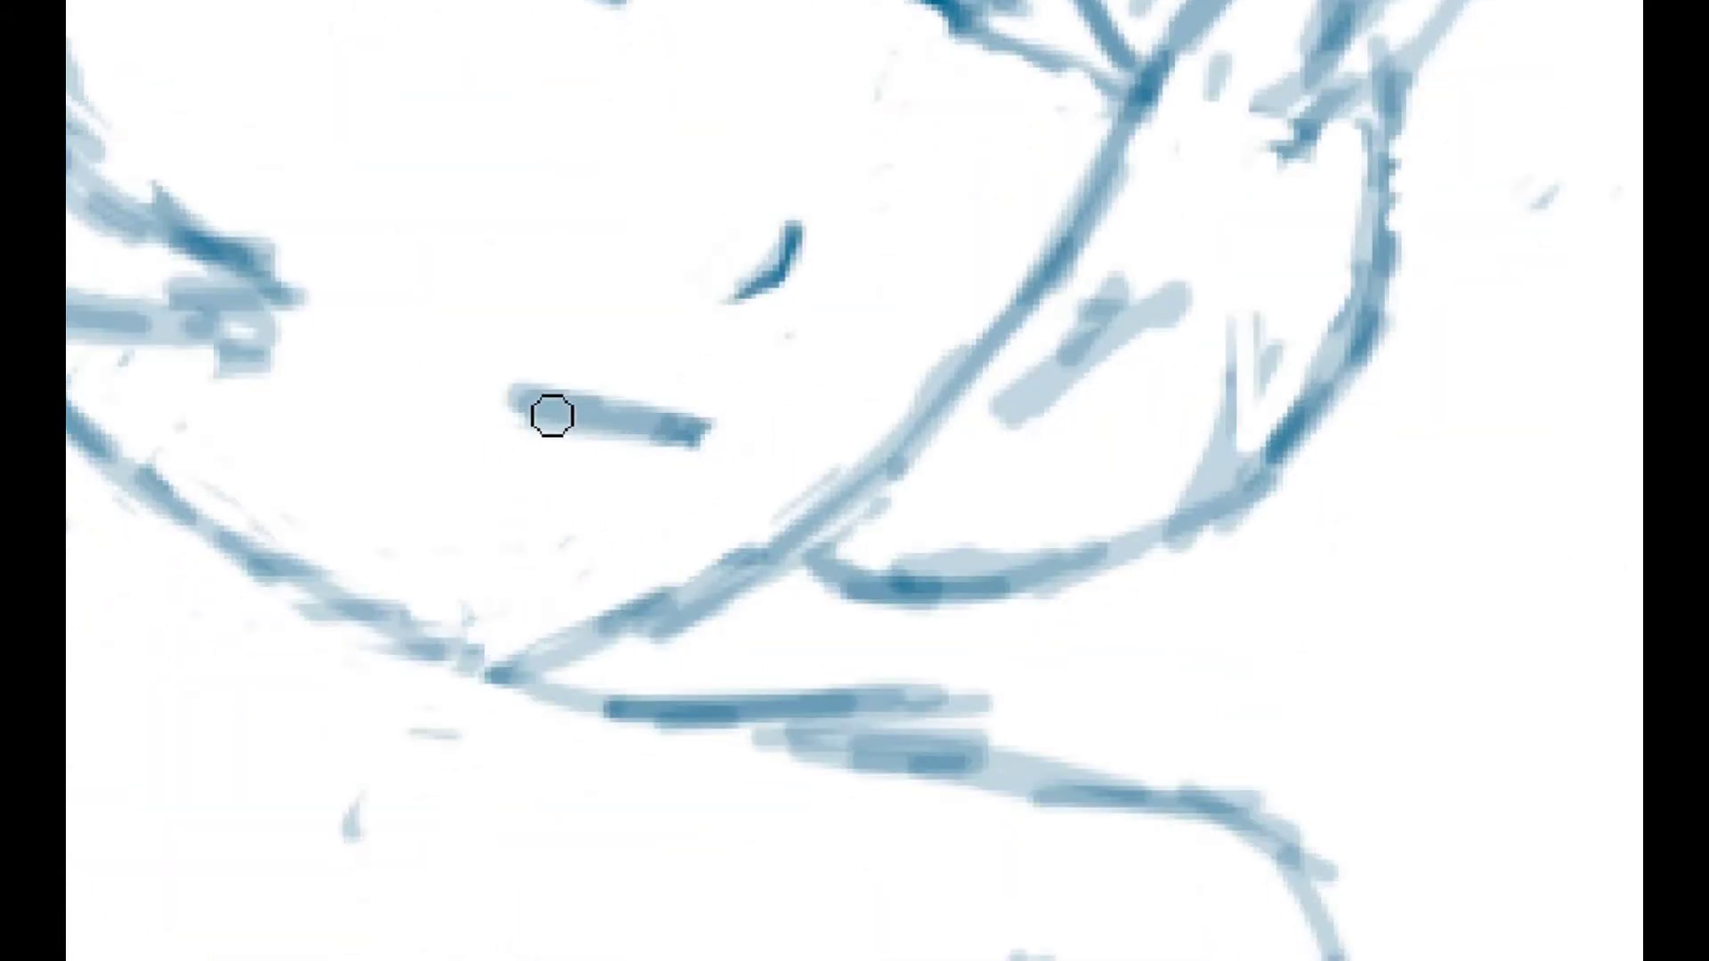
{"action": "left_click_drag", "start_coordinate": [637, 499], "coordinate": [539, 514]}
{"action": "left_click_drag", "start_coordinate": [522, 435], "coordinate": [747, 442]}
{"action": "left_click_drag", "start_coordinate": [559, 525], "coordinate": [590, 522]}
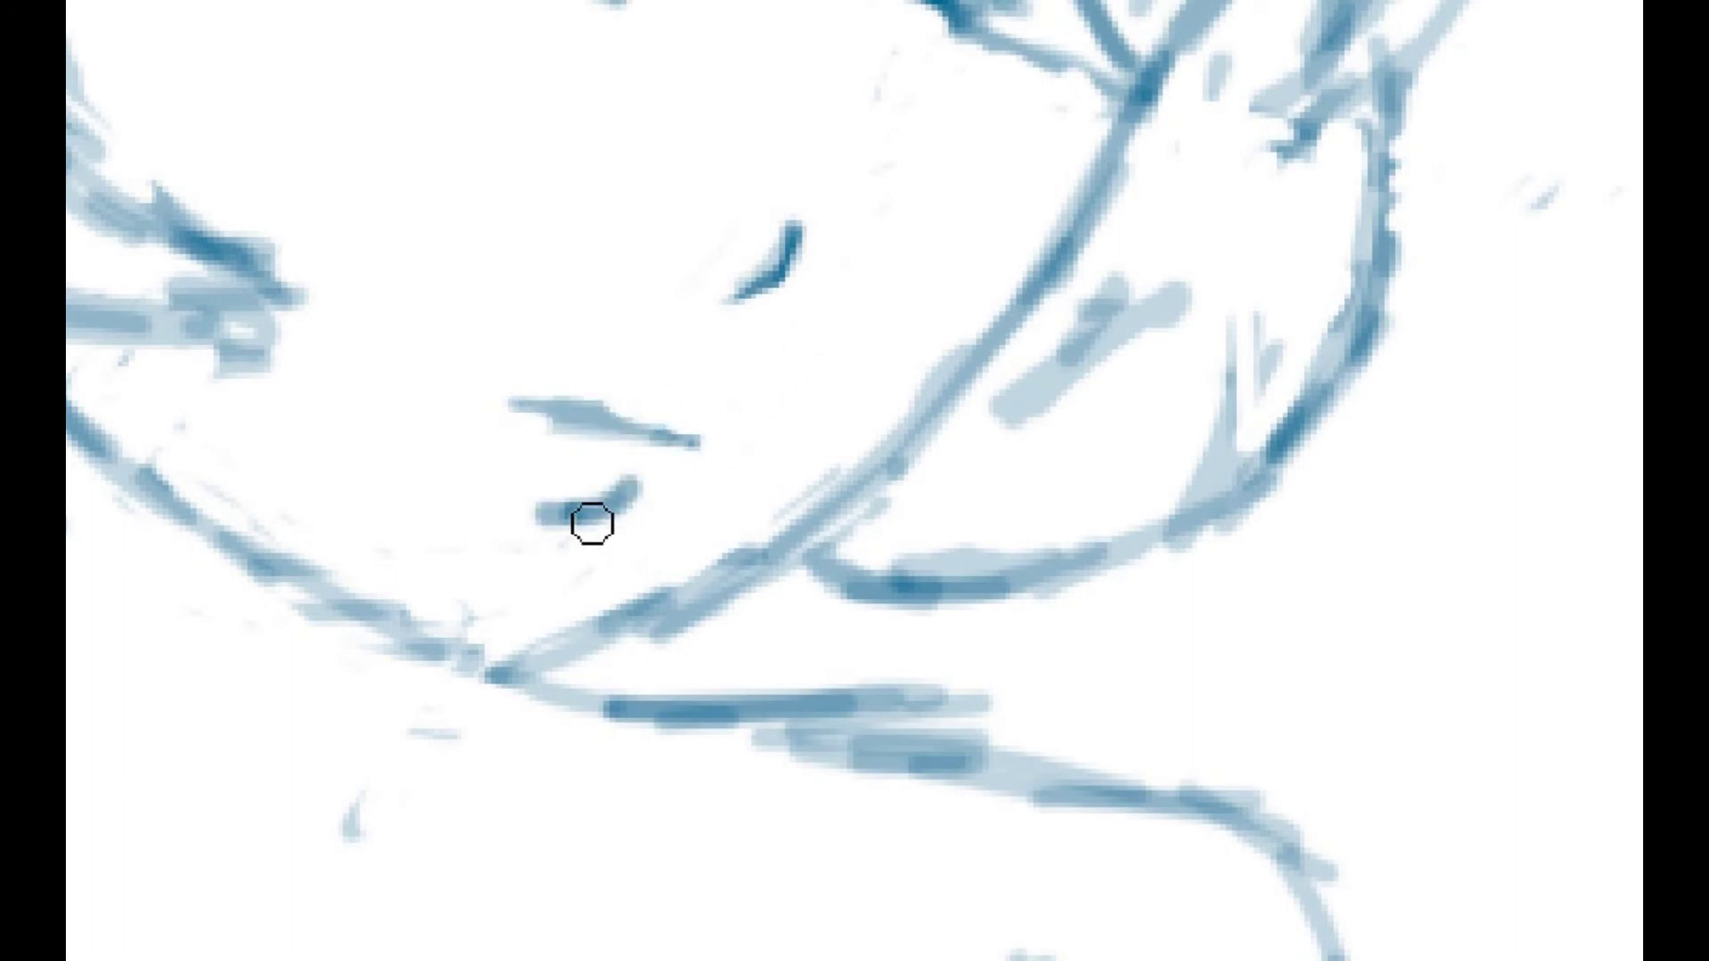
Erase stray strokes near the hair and neck, and draw the second eye on the right
{"action": "scroll", "coordinate": [965, 904], "scroll_direction": "left", "scroll_amount": 2}
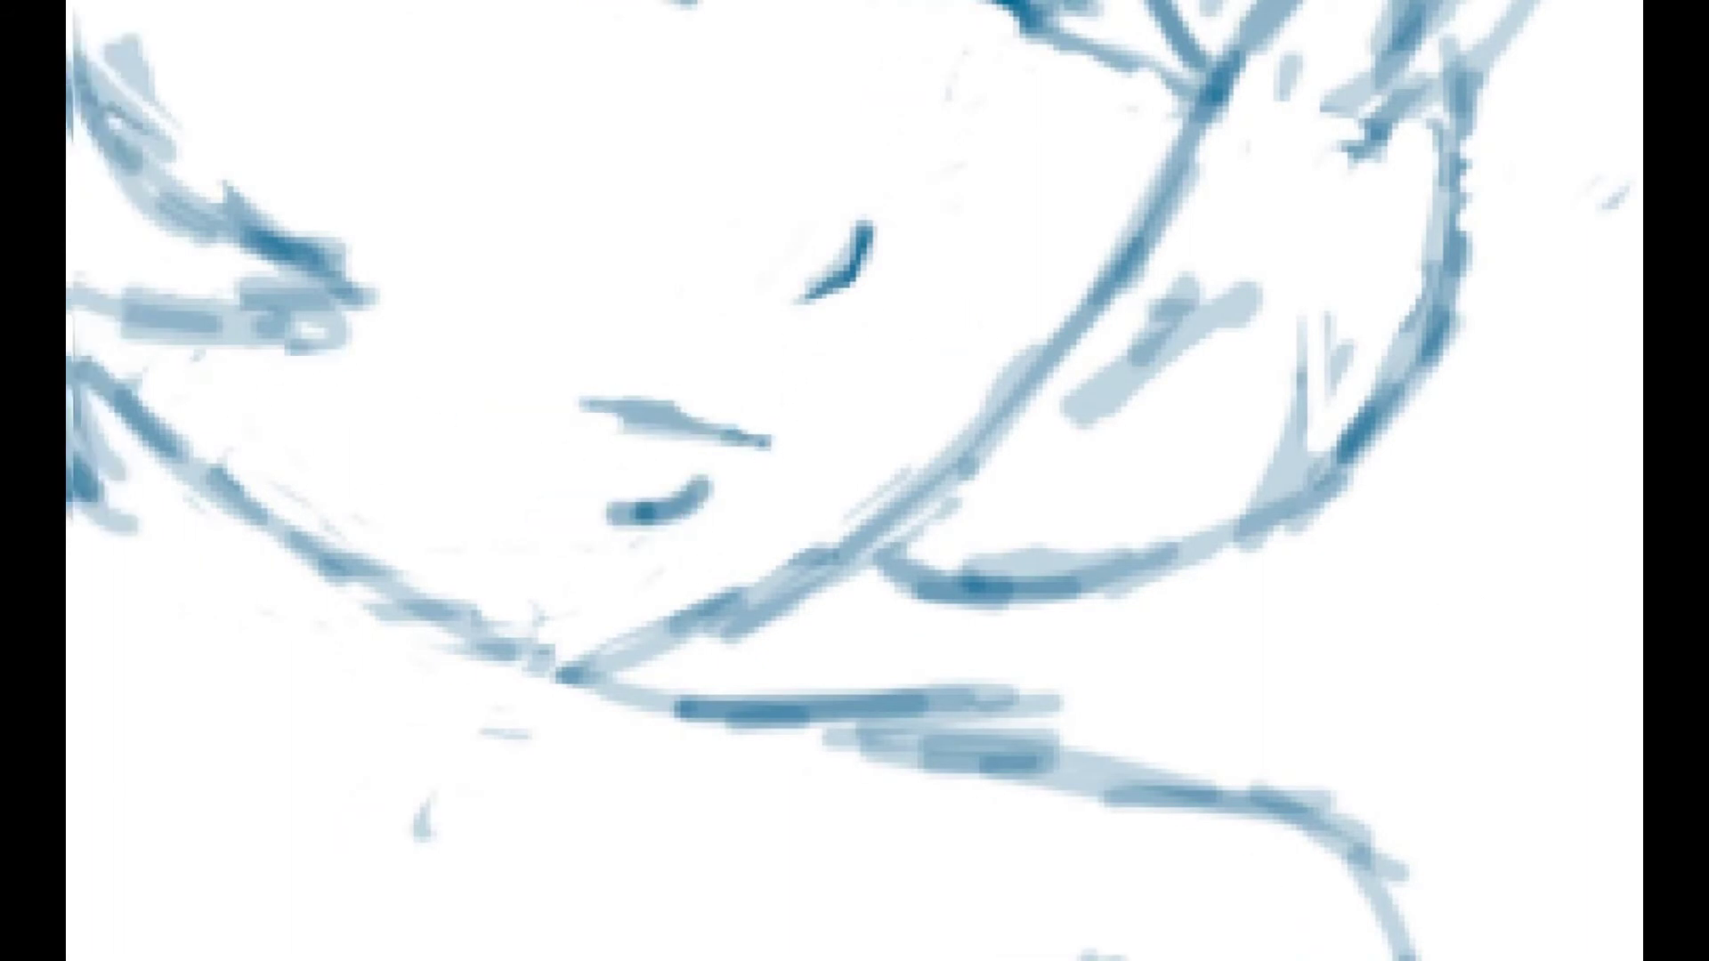
{"action": "scroll", "coordinate": [881, 544], "scroll_direction": "left", "scroll_amount": 6}
{"action": "mouse_move", "coordinate": [461, 263]}
{"action": "left_mouse_down"}
{"action": "mouse_move", "coordinate": [679, 252]}
{"action": "mouse_move", "coordinate": [427, 228]}
{"action": "left_mouse_up"}
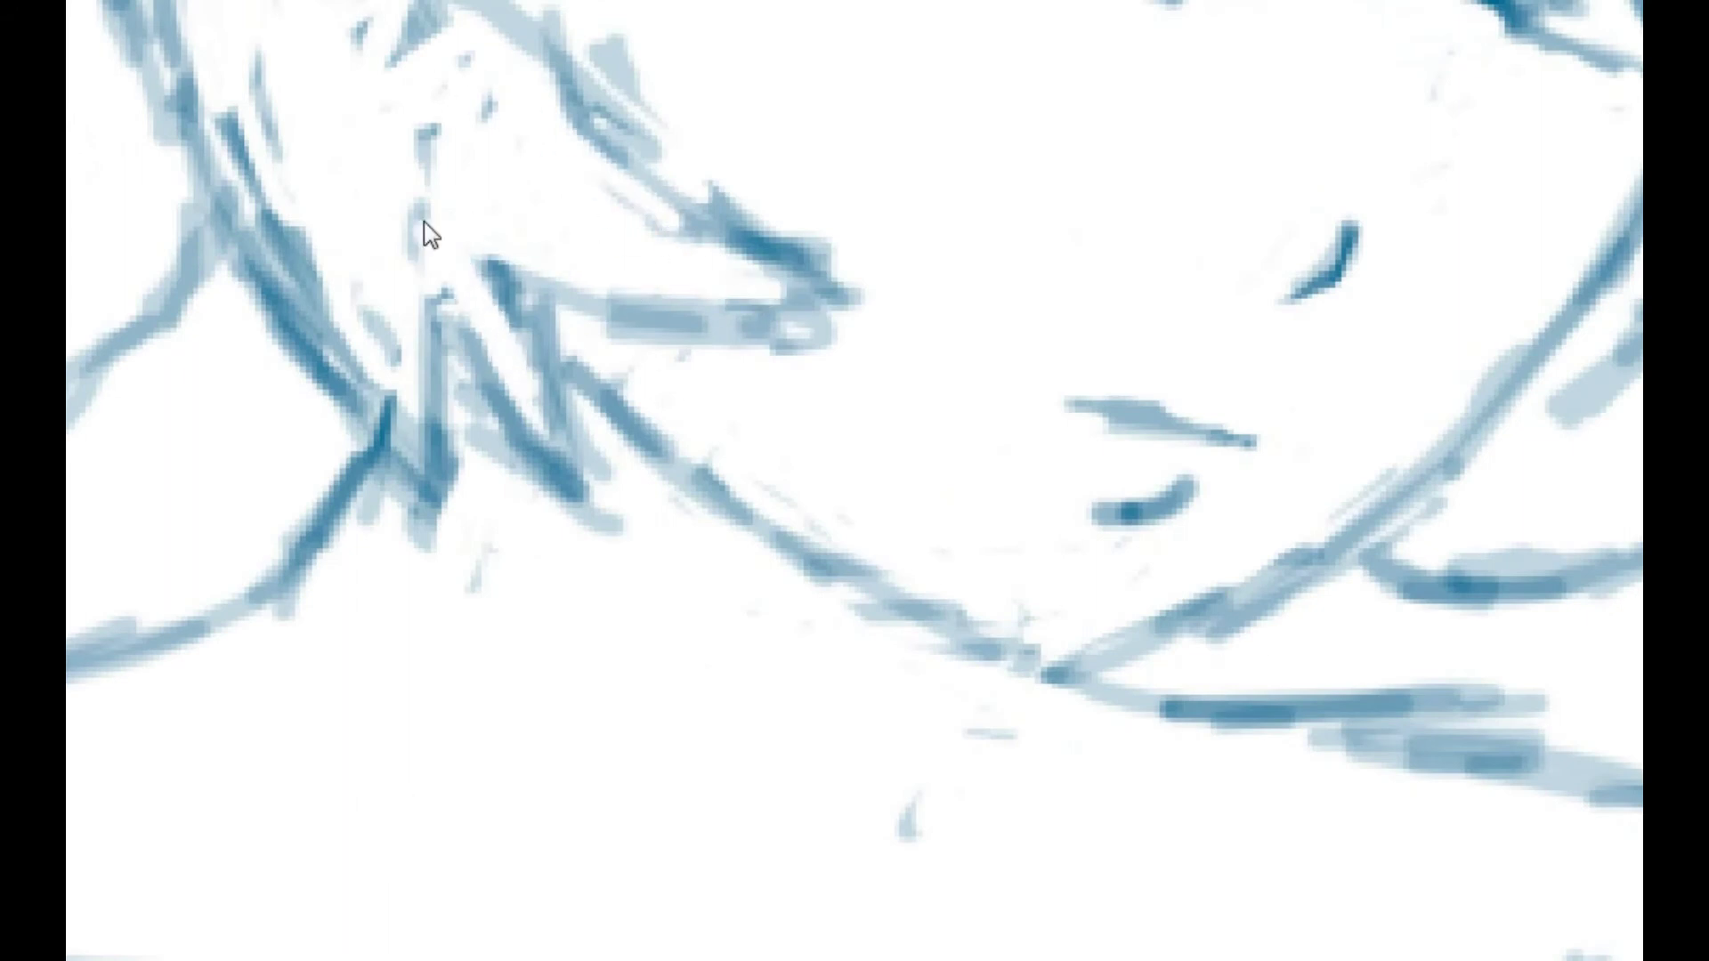
{"action": "mouse_move", "coordinate": [381, 330]}
{"action": "left_mouse_down"}
{"action": "mouse_move", "coordinate": [329, 285]}
{"action": "mouse_move", "coordinate": [496, 457]}
{"action": "mouse_move", "coordinate": [660, 546]}
{"action": "mouse_move", "coordinate": [446, 577]}
{"action": "left_mouse_up"}
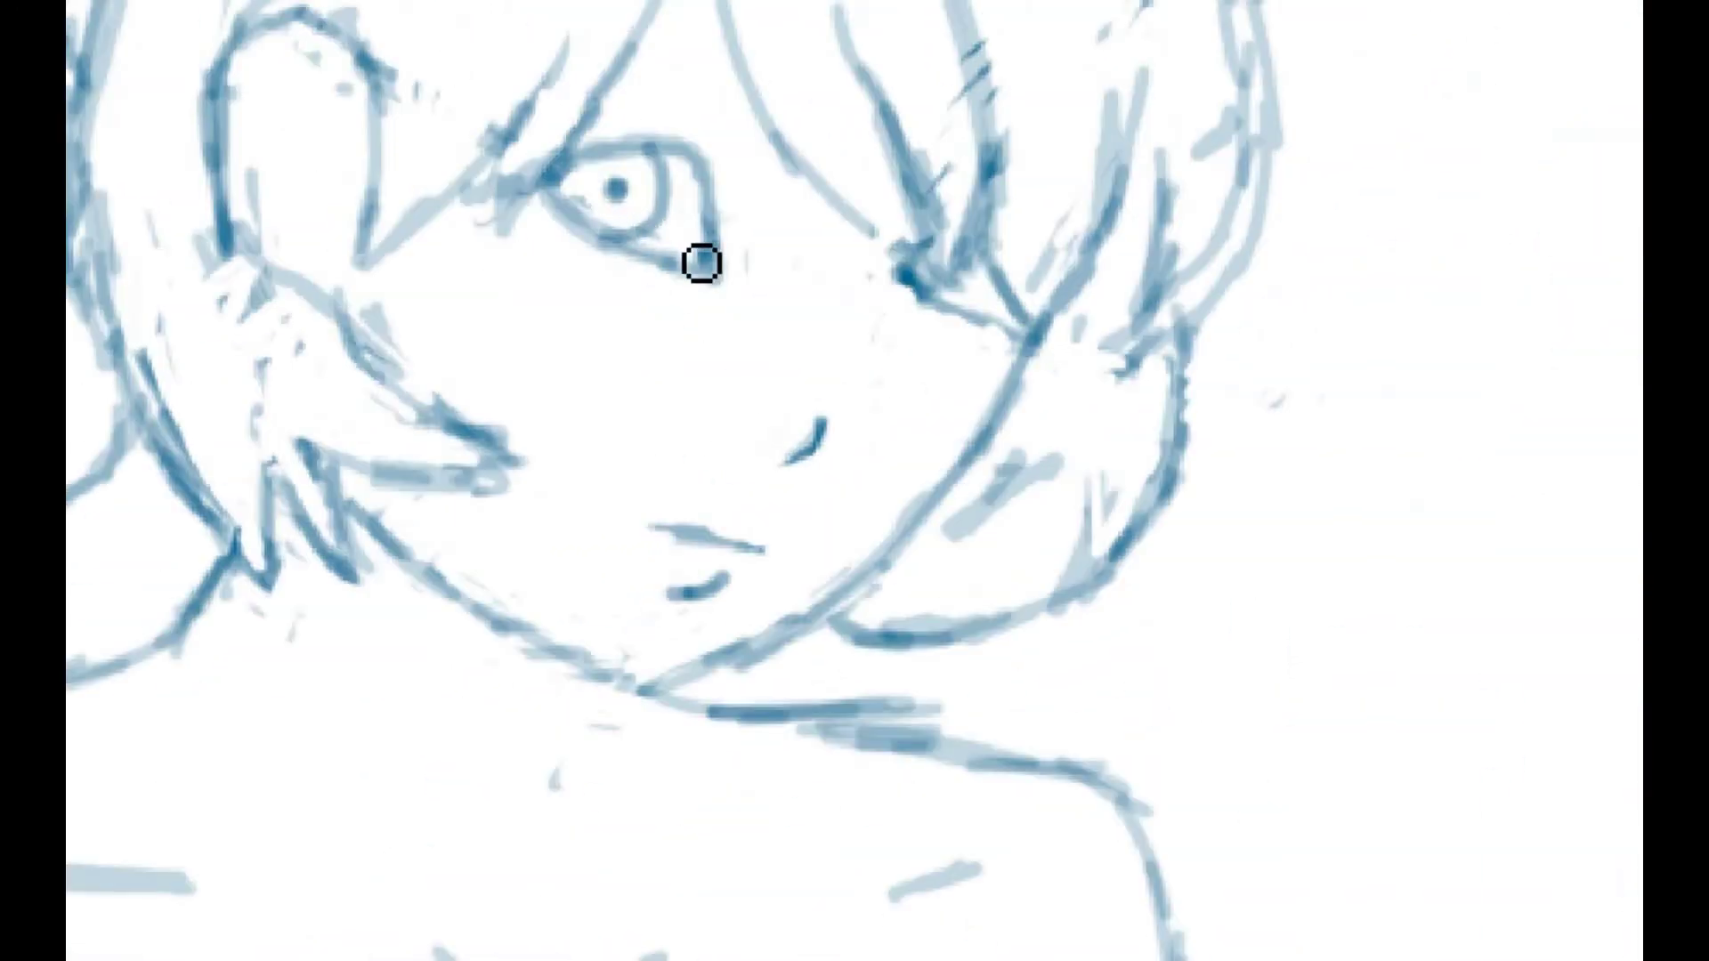
{"action": "mouse_move", "coordinate": [1041, 288]}
{"action": "left_mouse_down"}
{"action": "mouse_move", "coordinate": [961, 328]}
{"action": "mouse_move", "coordinate": [996, 339]}
{"action": "mouse_move", "coordinate": [931, 309]}
{"action": "mouse_move", "coordinate": [886, 313]}
{"action": "left_mouse_up"}
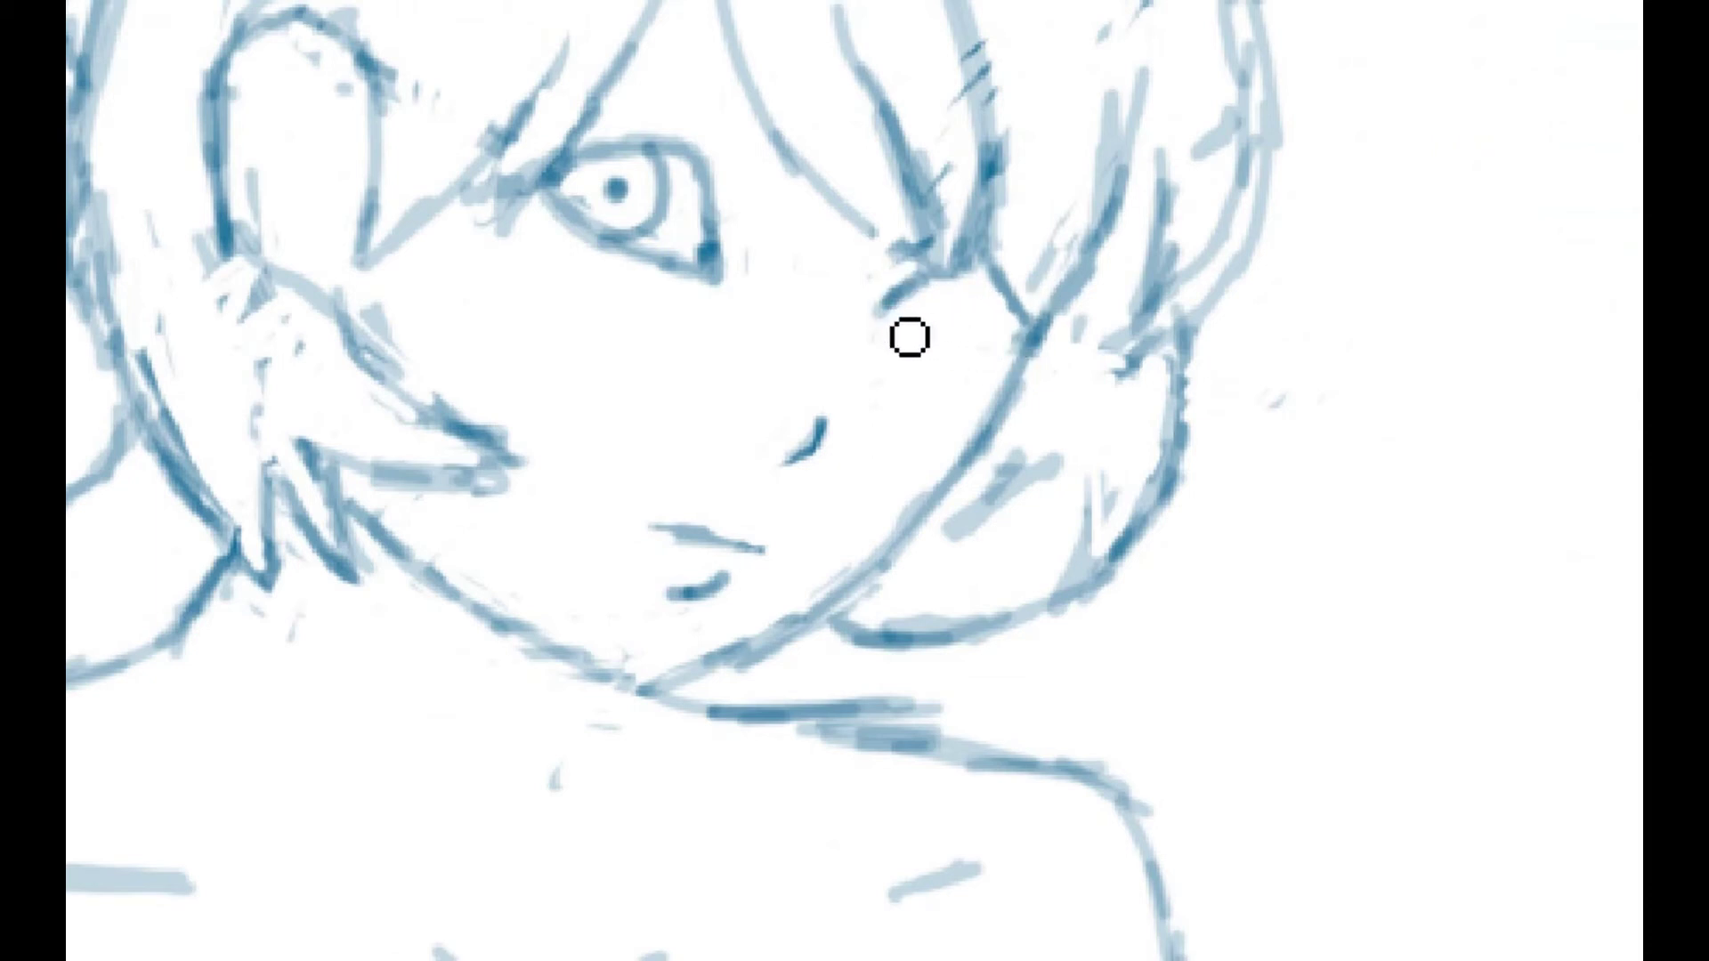
{"action": "mouse_move", "coordinate": [1041, 314]}
{"action": "left_mouse_down"}
{"action": "mouse_move", "coordinate": [927, 355]}
{"action": "mouse_move", "coordinate": [896, 336]}
{"action": "left_mouse_up"}
{"action": "mouse_move", "coordinate": [988, 285]}
{"action": "left_mouse_down"}
{"action": "mouse_move", "coordinate": [968, 352]}
{"action": "mouse_move", "coordinate": [942, 309]}
{"action": "mouse_move", "coordinate": [940, 328]}
{"action": "mouse_move", "coordinate": [1029, 362]}
{"action": "mouse_move", "coordinate": [1050, 350]}
{"action": "mouse_move", "coordinate": [1032, 331]}
{"action": "left_mouse_up"}
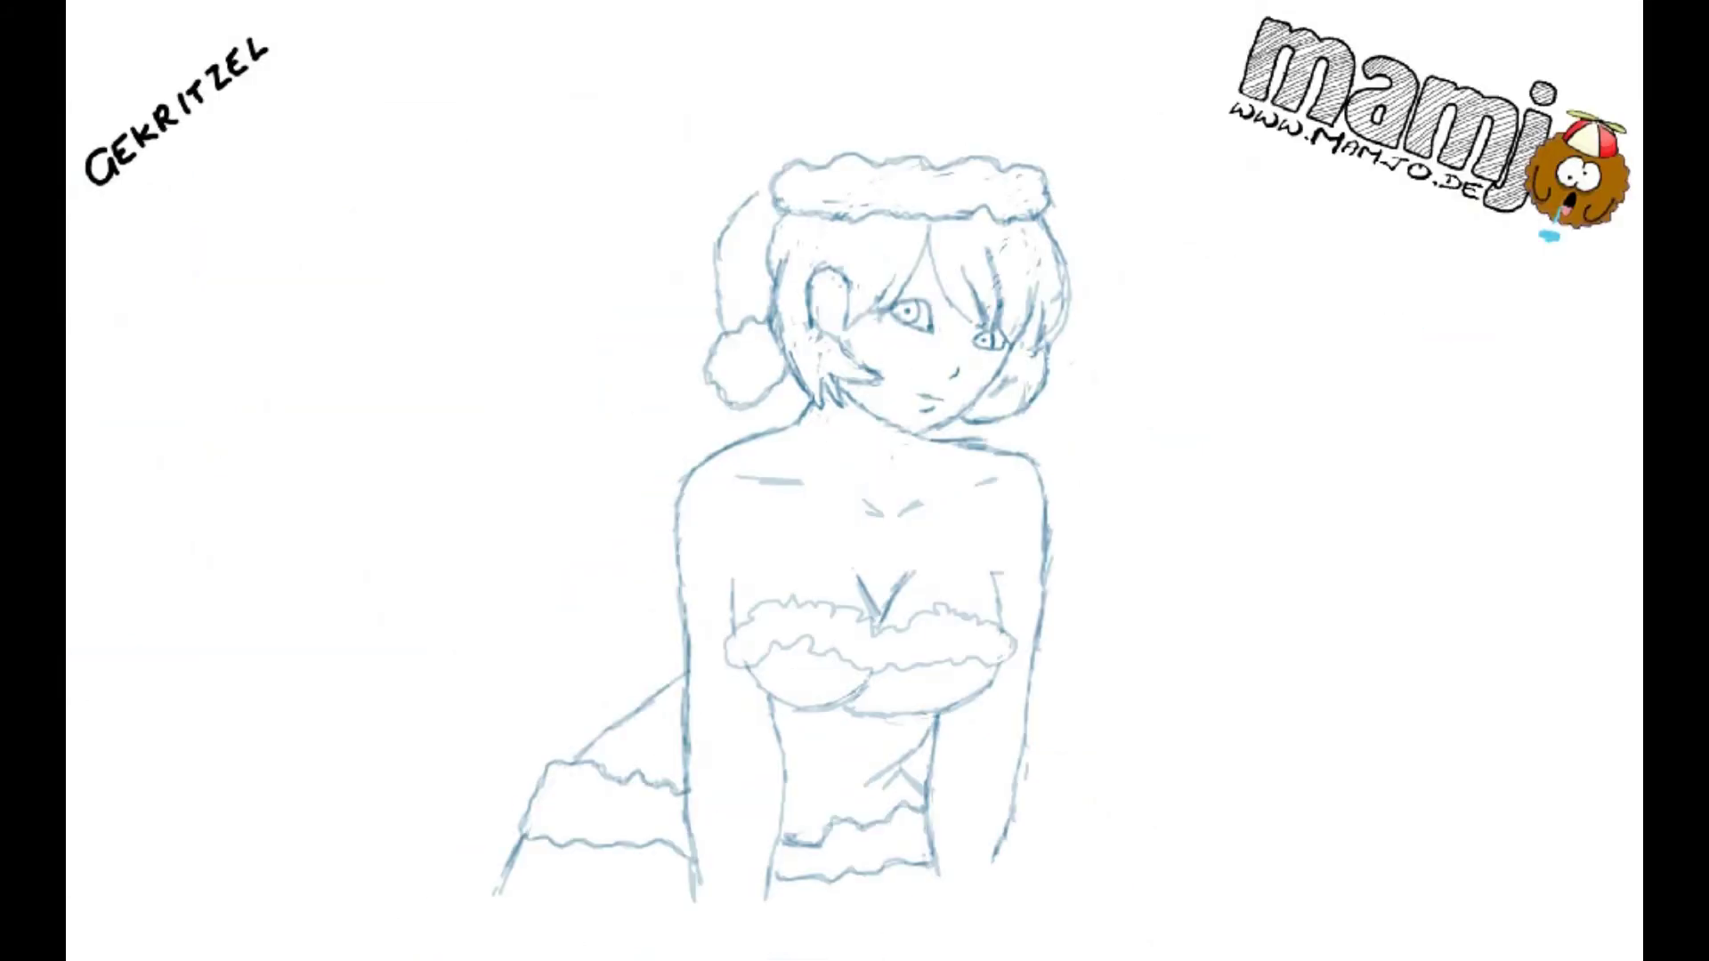
Draw the rounded Santa hat top as one curve on a new layer
{"action": "key", "text": "ctrl+shift+n"}
{"action": "key", "text": "Return"}
{"action": "mouse_move", "coordinate": [819, 111]}
{"action": "left_mouse_down"}
{"action": "mouse_move", "coordinate": [889, 84]}
{"action": "mouse_move", "coordinate": [1035, 167]}
{"action": "left_mouse_up"}
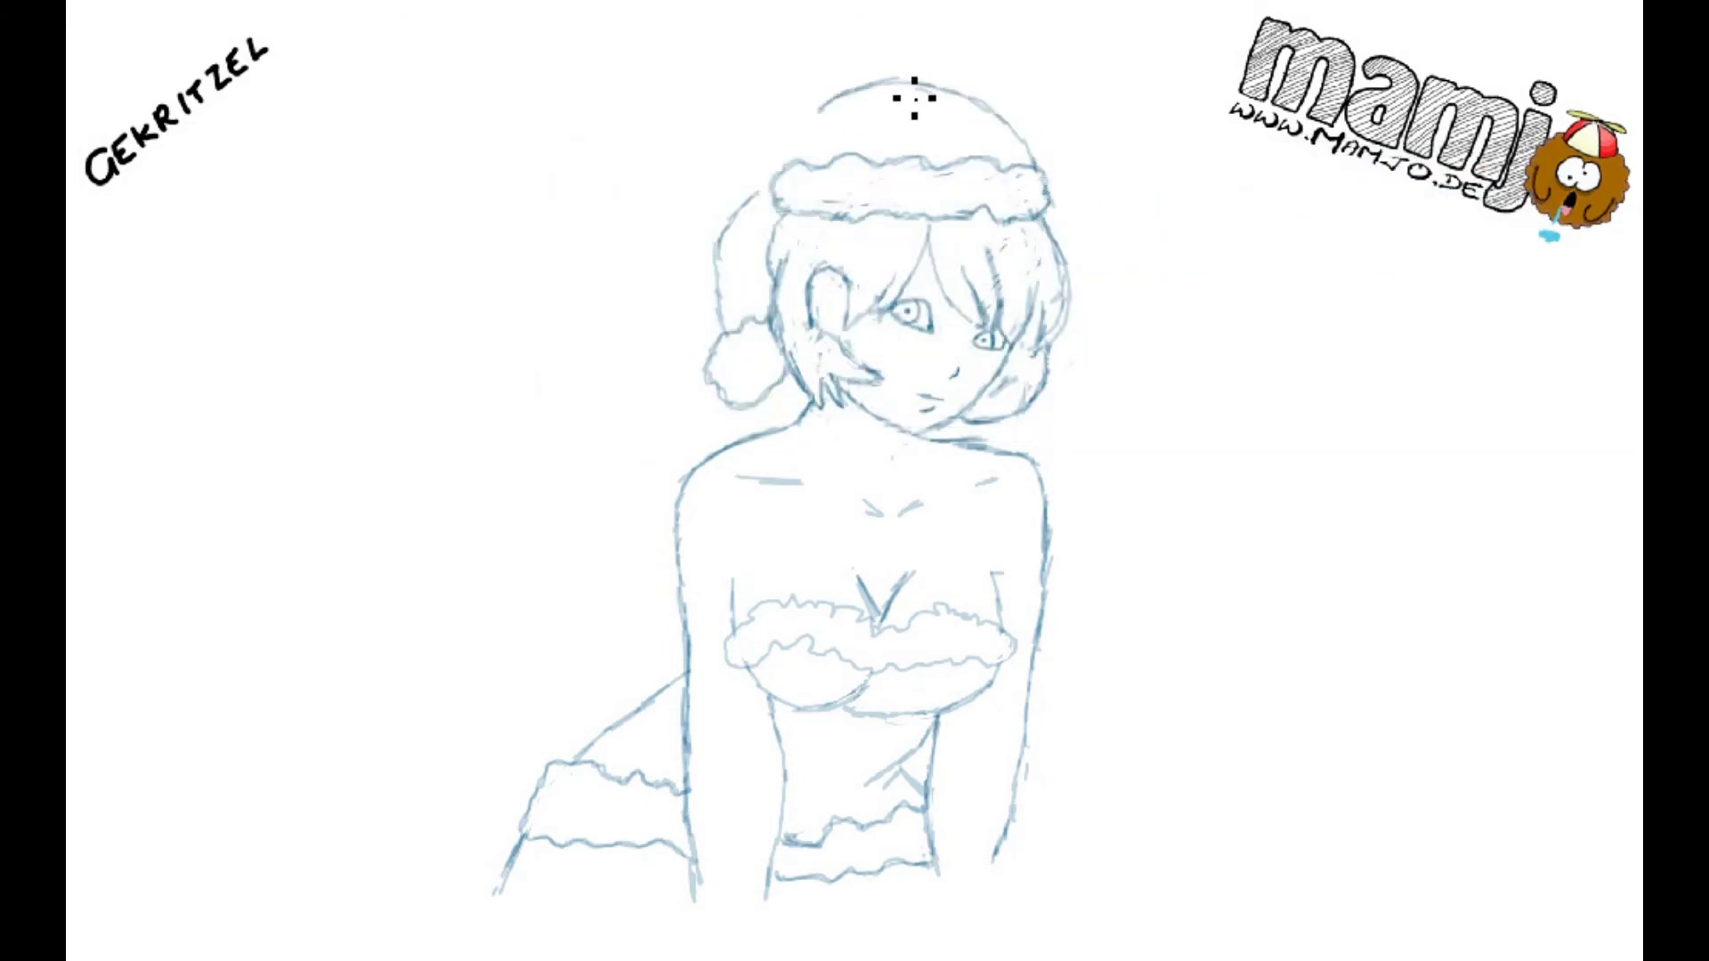
{"action": "left_click_drag", "start_coordinate": [774, 178], "coordinate": [821, 107]}
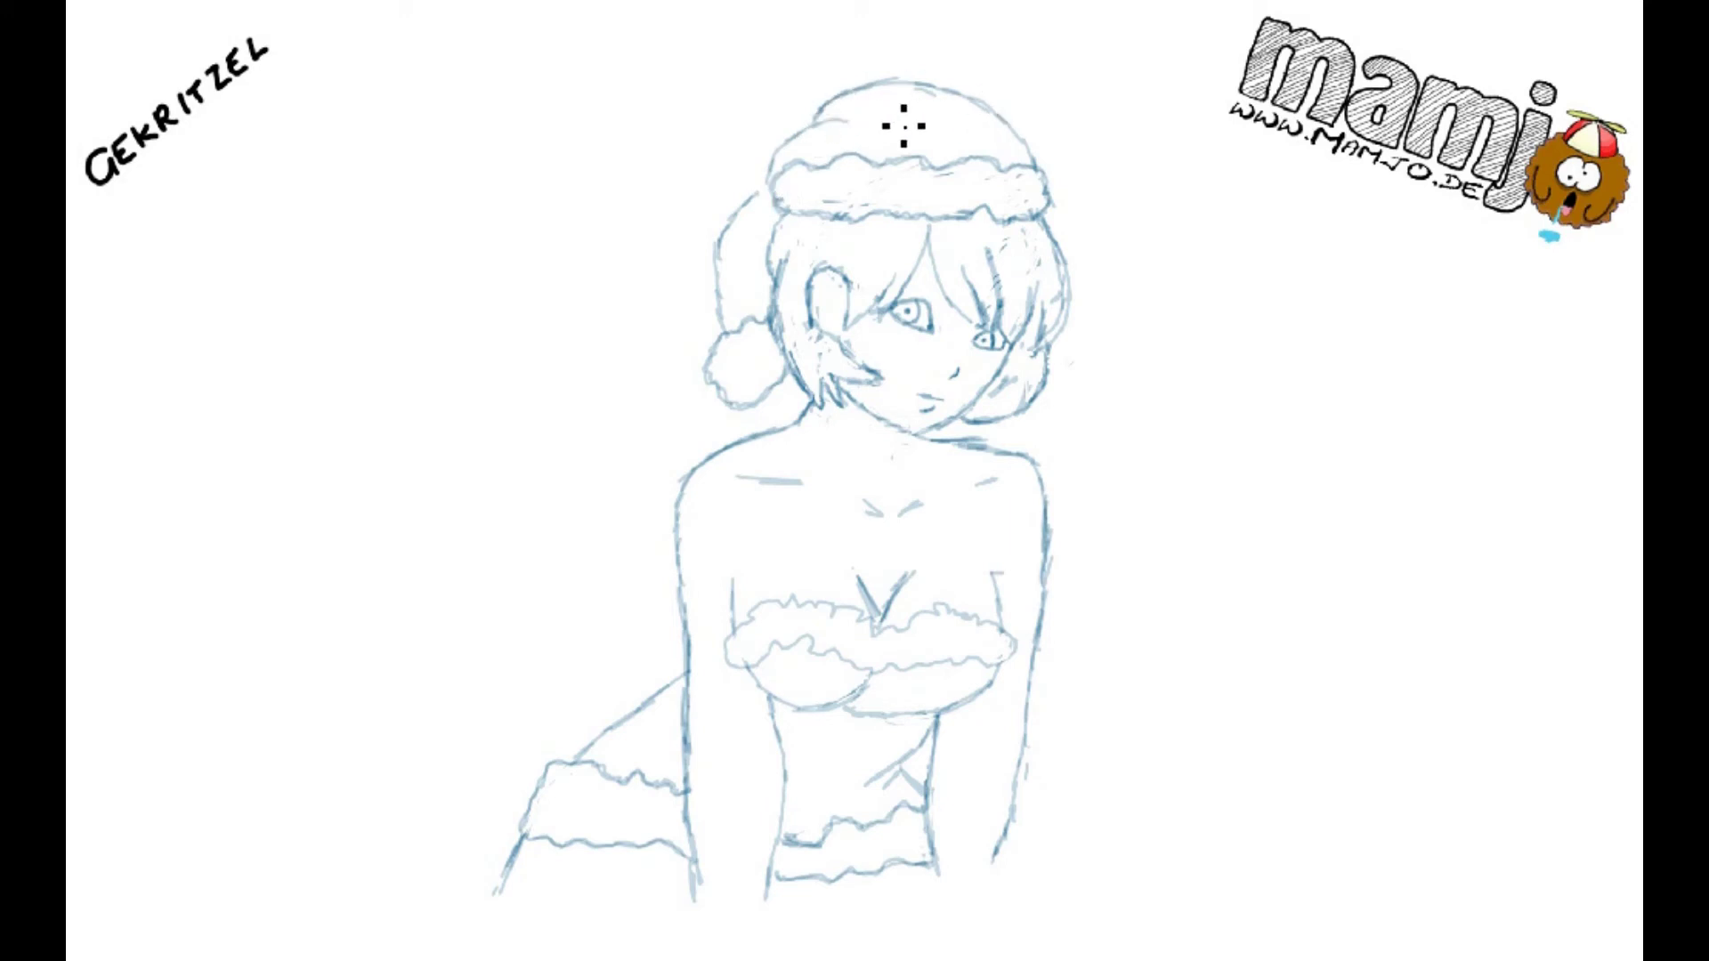
{"action": "key", "text": "Delete"}
{"action": "key", "text": "ctrl+shift+n"}
{"action": "key", "text": "Return"}
{"action": "mouse_move", "coordinate": [773, 195]}
{"action": "left_mouse_down"}
{"action": "mouse_move", "coordinate": [858, 140]}
{"action": "mouse_move", "coordinate": [984, 122]}
{"action": "mouse_move", "coordinate": [1011, 141]}
{"action": "mouse_move", "coordinate": [854, 131]}
{"action": "left_mouse_up"}
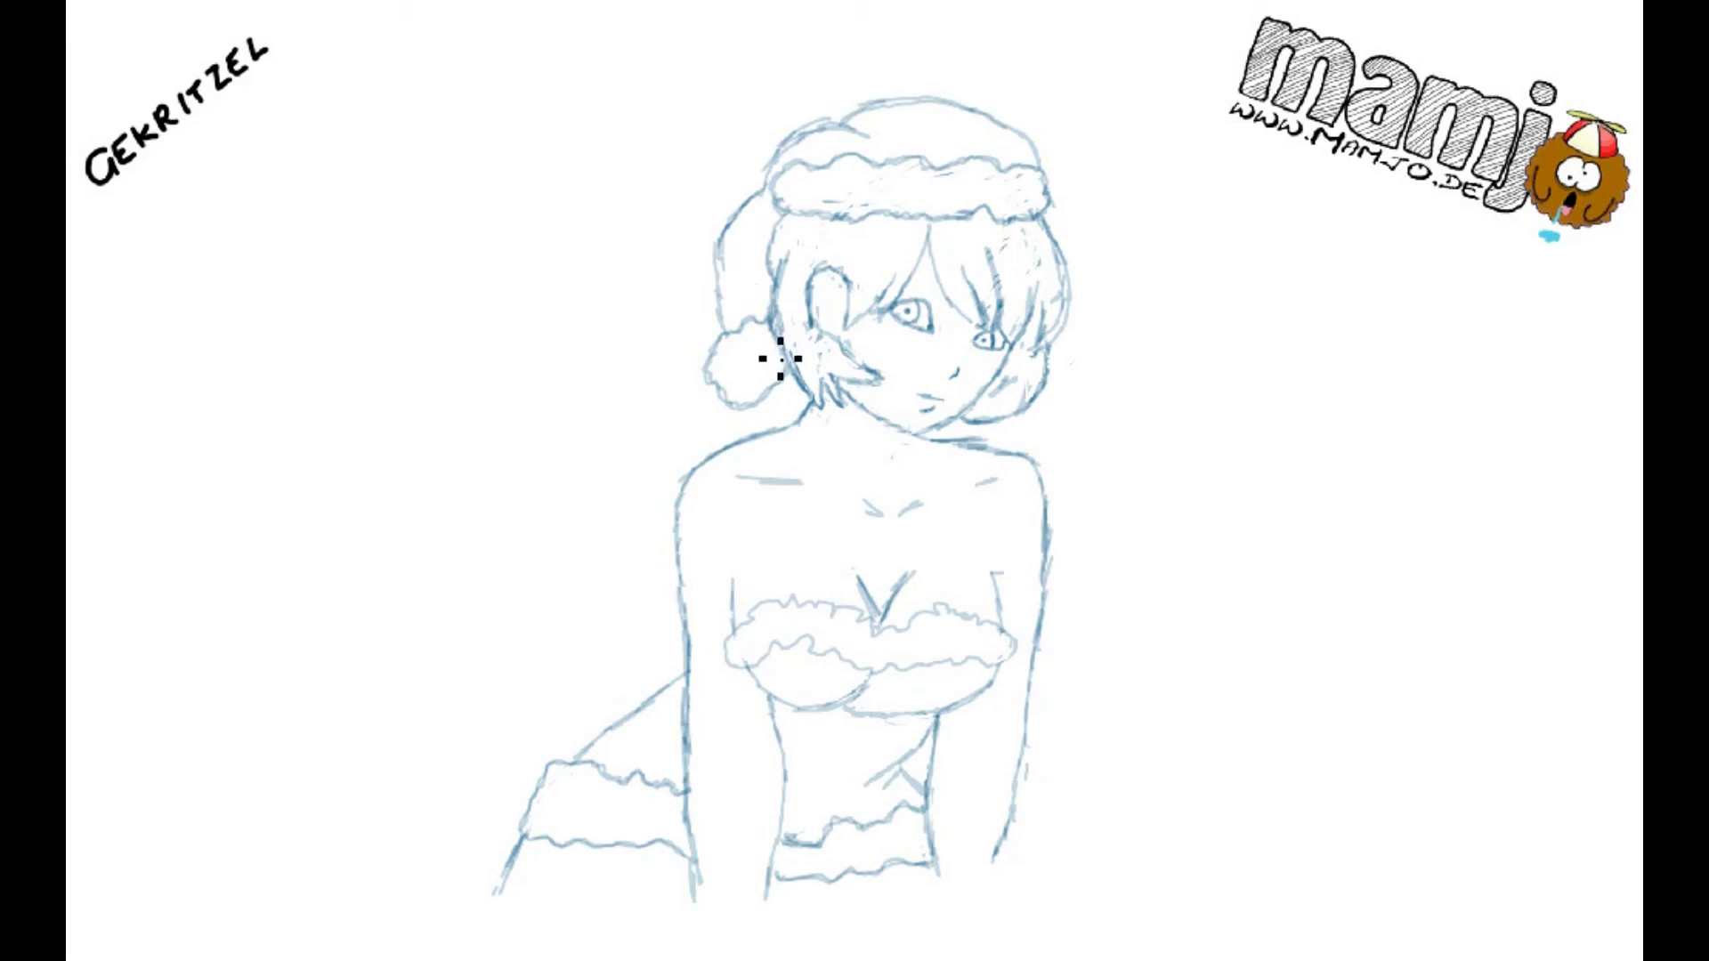
Add short strokes on the belly and tail and extend the right hip line
{"action": "left_click_drag", "start_coordinate": [858, 767], "coordinate": [819, 775]}
{"action": "left_click_drag", "start_coordinate": [668, 708], "coordinate": [652, 729]}
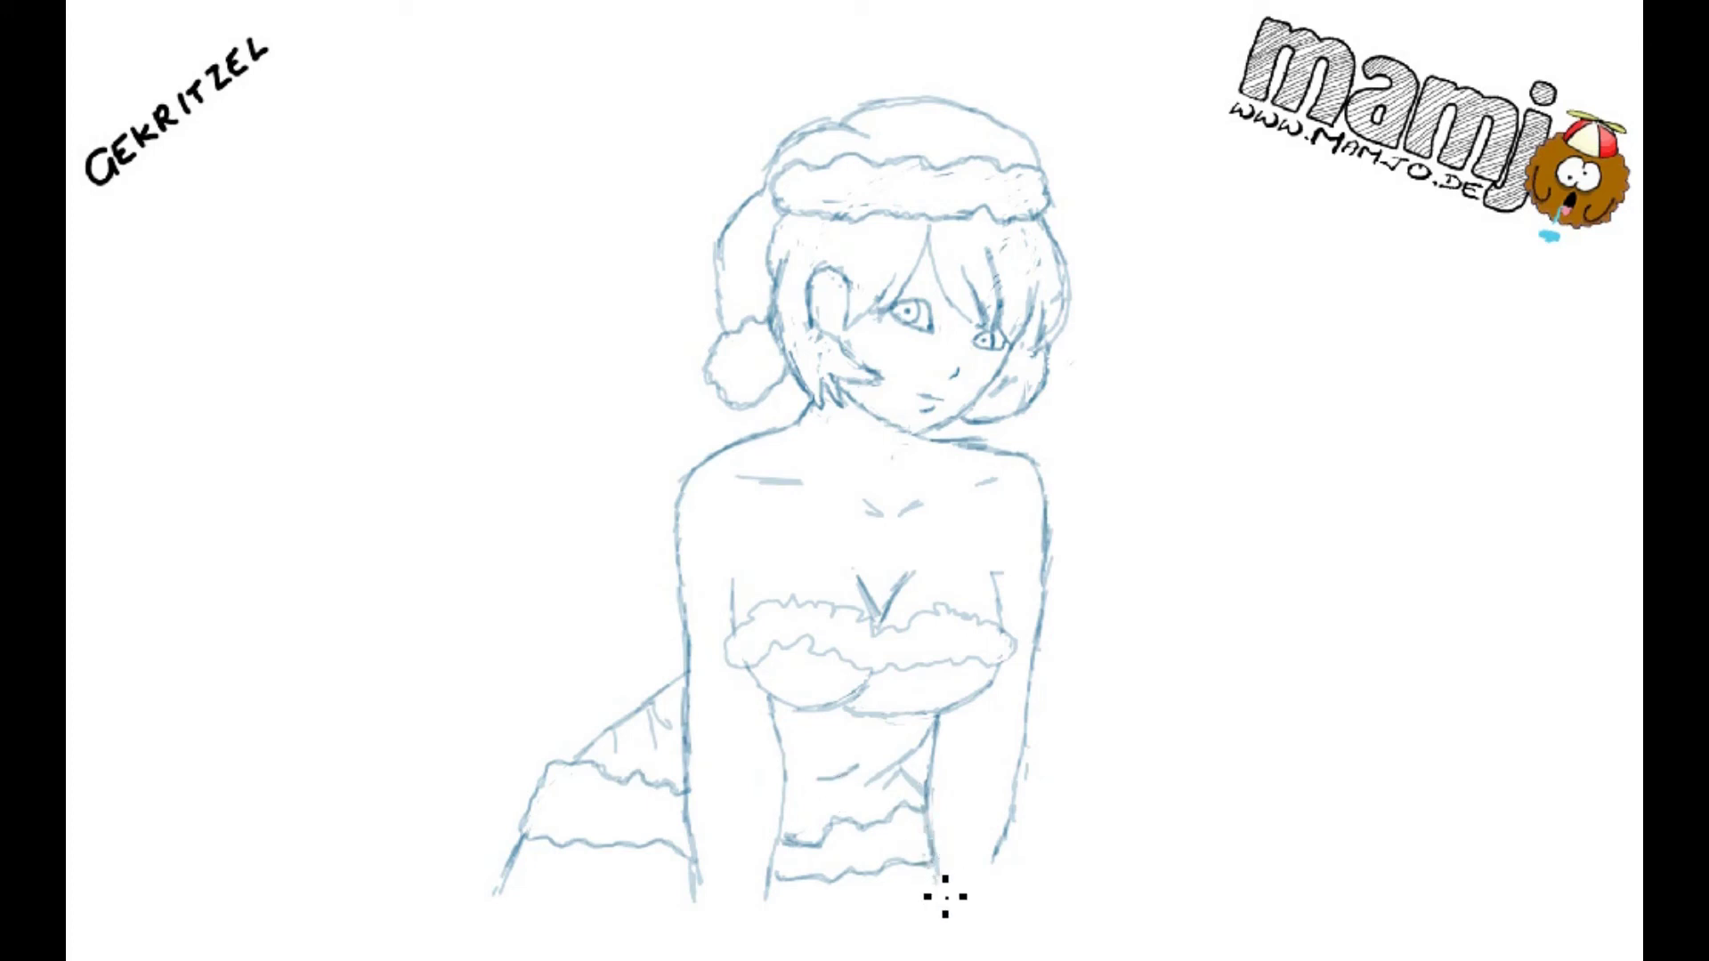
{"action": "left_click_drag", "start_coordinate": [1005, 814], "coordinate": [998, 870]}
Handwrite the artist's name left of the hat and the year 2017 beneath it
{"action": "mouse_move", "coordinate": [392, 362]}
{"action": "left_mouse_down"}
{"action": "mouse_move", "coordinate": [365, 384]}
{"action": "mouse_move", "coordinate": [405, 311]}
{"action": "mouse_move", "coordinate": [475, 354]}
{"action": "mouse_move", "coordinate": [520, 305]}
{"action": "left_mouse_up"}
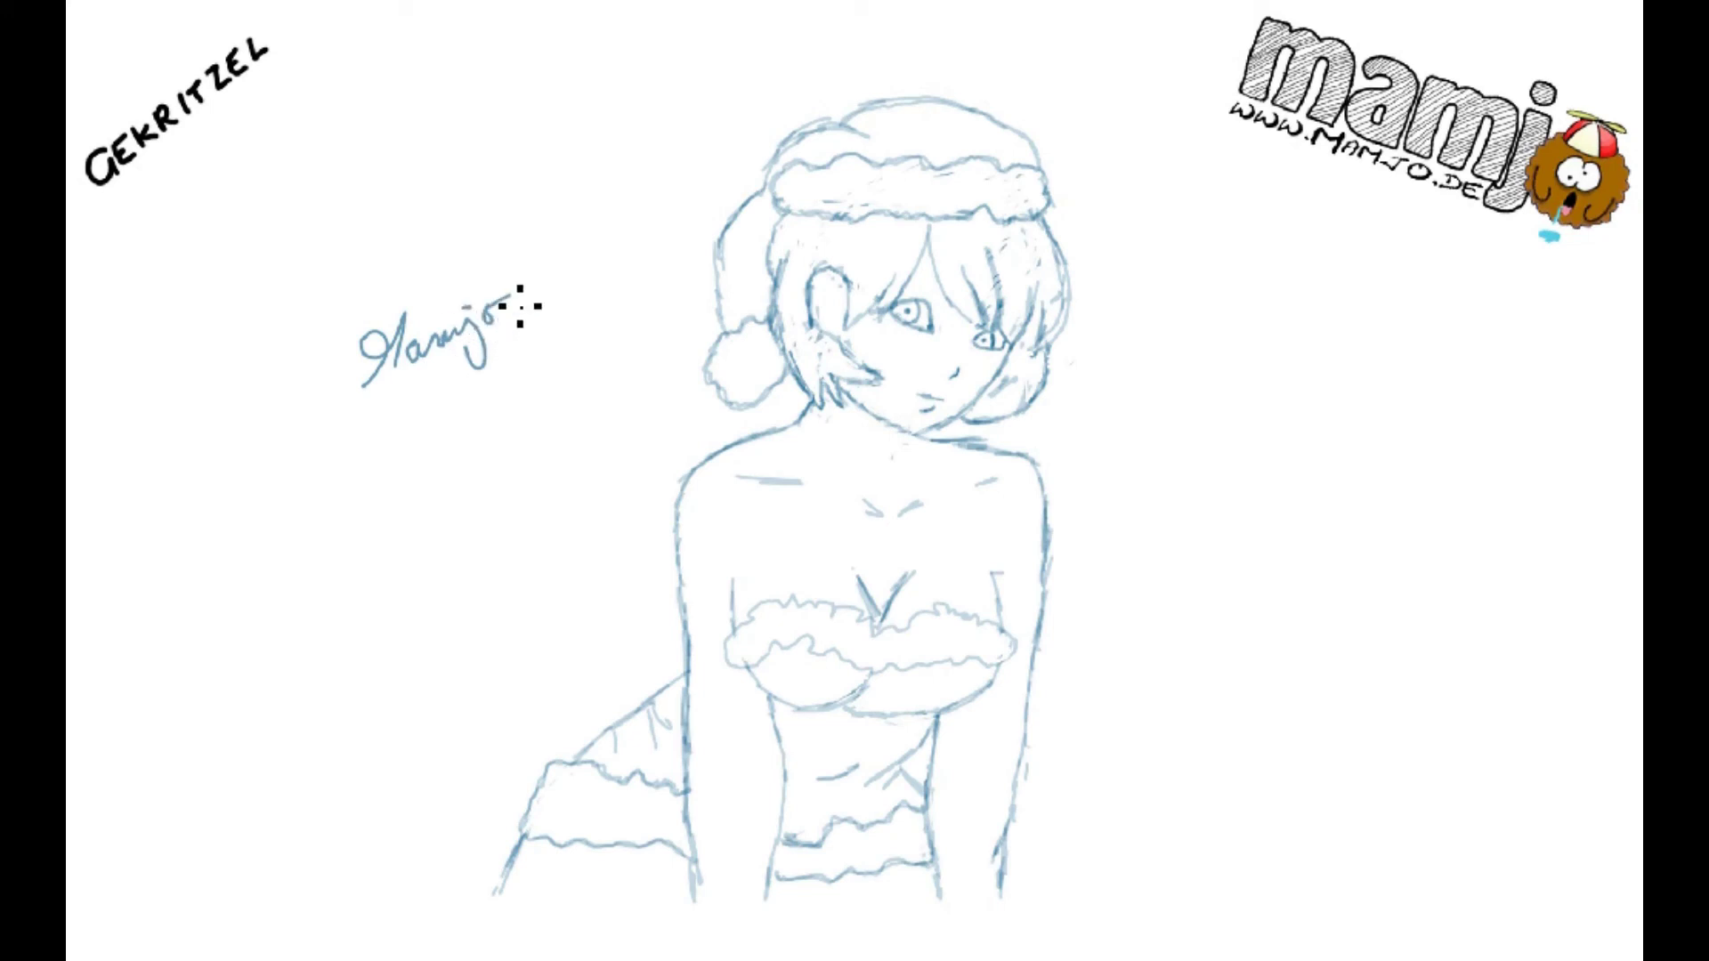
{"action": "left_click_drag", "start_coordinate": [422, 422], "coordinate": [448, 418]}
{"action": "key", "text": "ctrl+z"}
{"action": "key", "text": "ctrl+z"}
{"action": "mouse_move", "coordinate": [426, 398]}
{"action": "left_mouse_down"}
{"action": "mouse_move", "coordinate": [445, 416]}
{"action": "mouse_move", "coordinate": [503, 410]}
{"action": "left_mouse_up"}
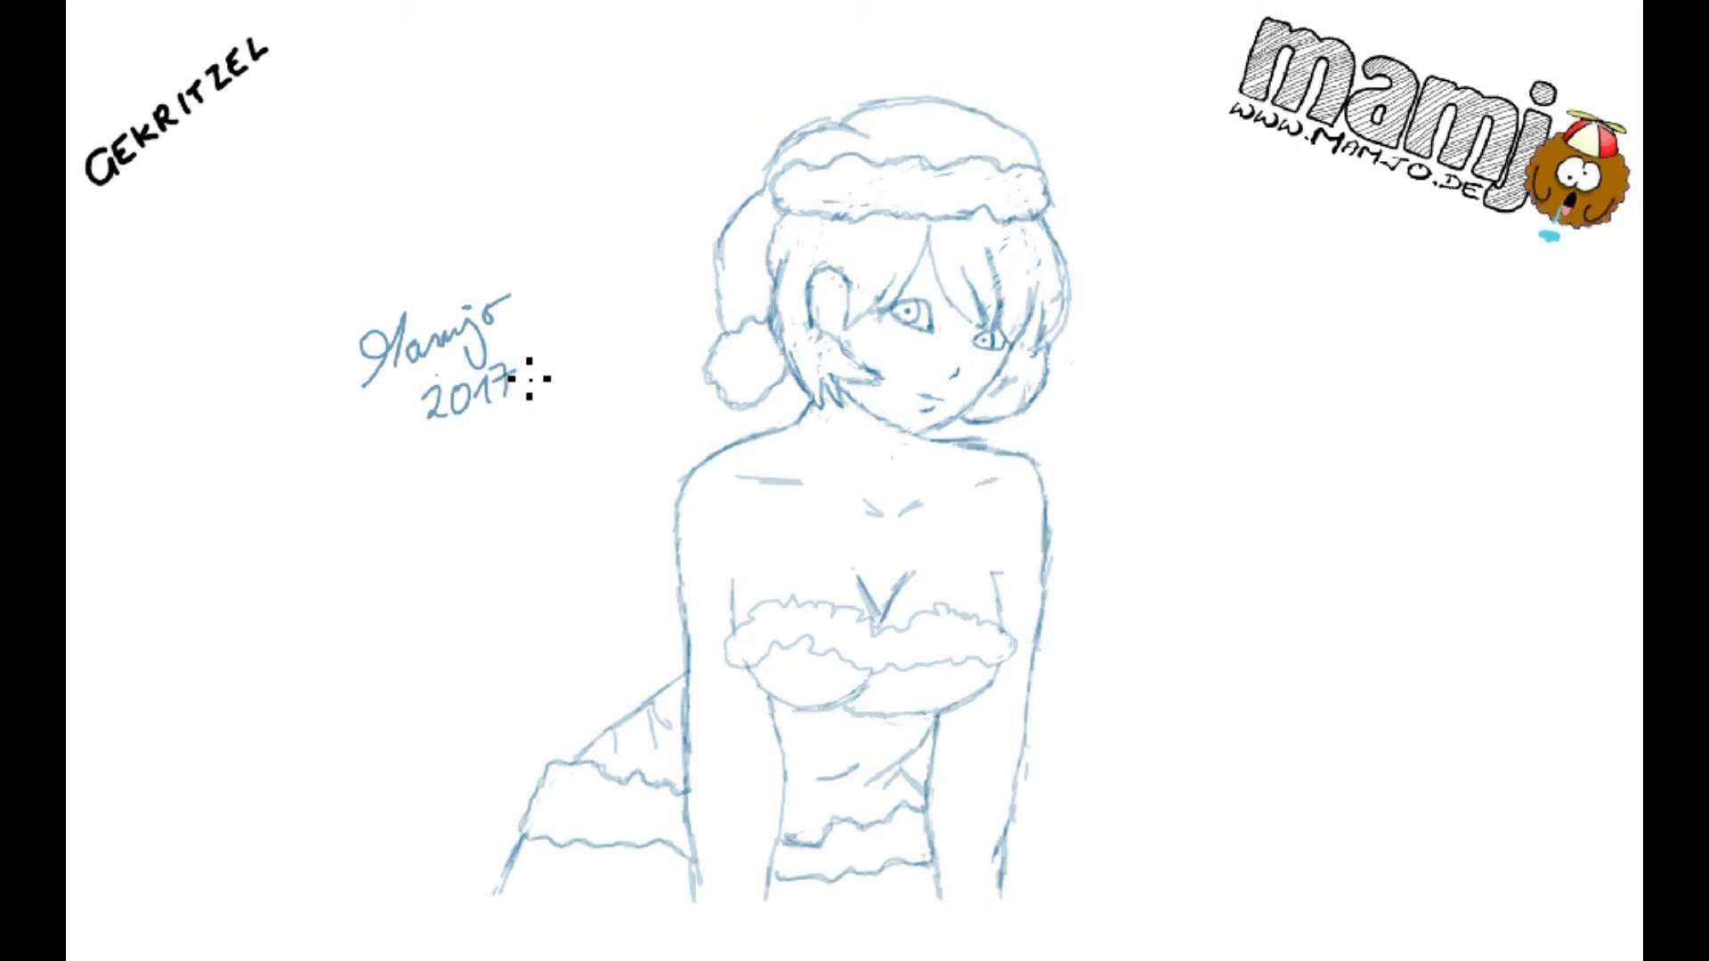